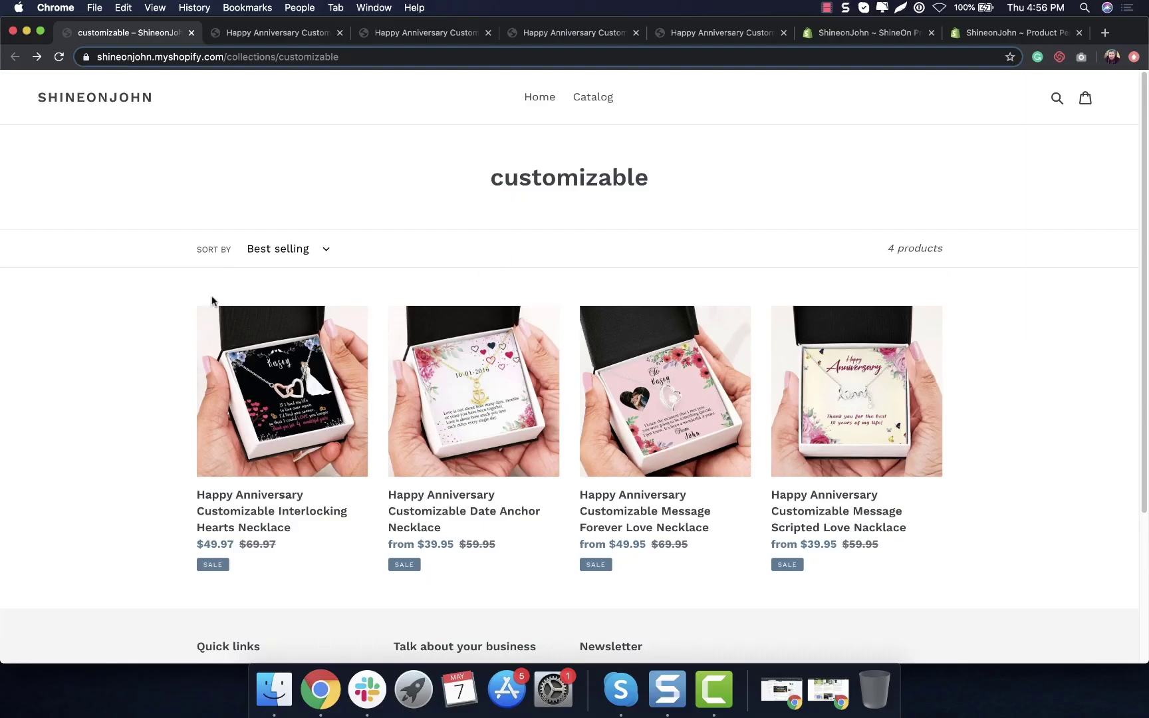
# Open the Happy Anniversary Customizable Date Anchor Necklace product page from the collection grid.
pyautogui.click(426, 406)
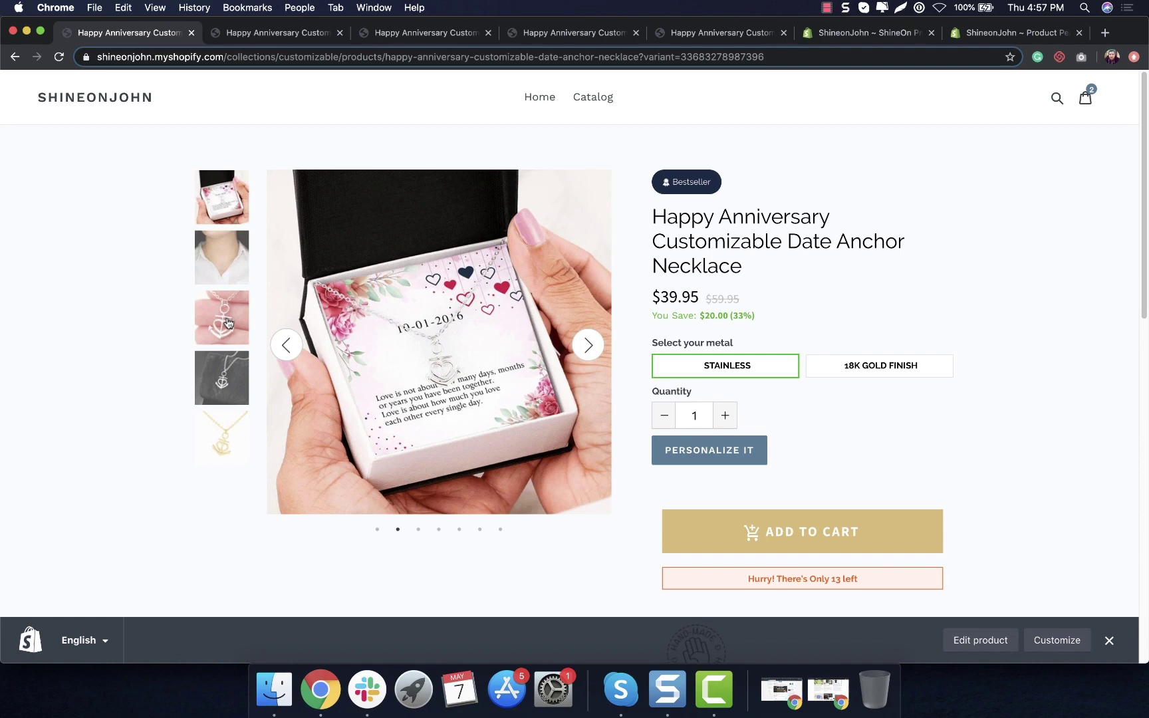
pyautogui.moveTo(692, 227); pyautogui.dragTo(715, 228)
pyautogui.click(715, 238)
# Personalize the Date Anchor Necklace card with the date 05-12-1986 and check the preview.
pyautogui.click(705, 450)
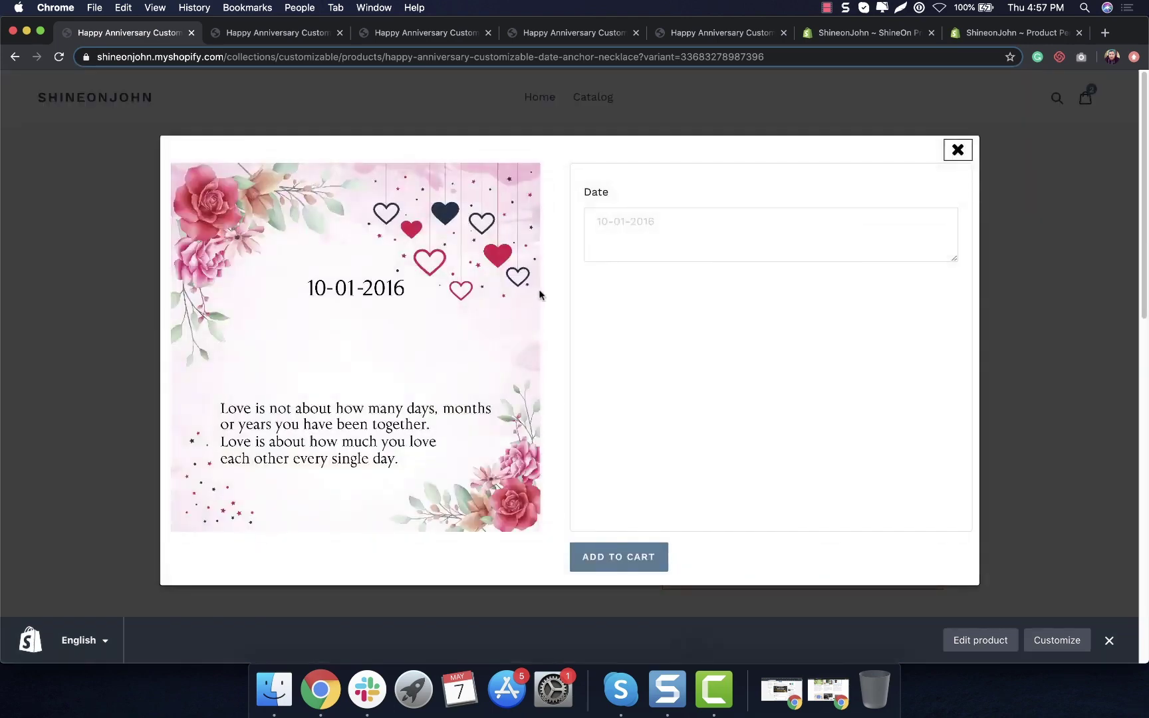
pyautogui.click(629, 224)
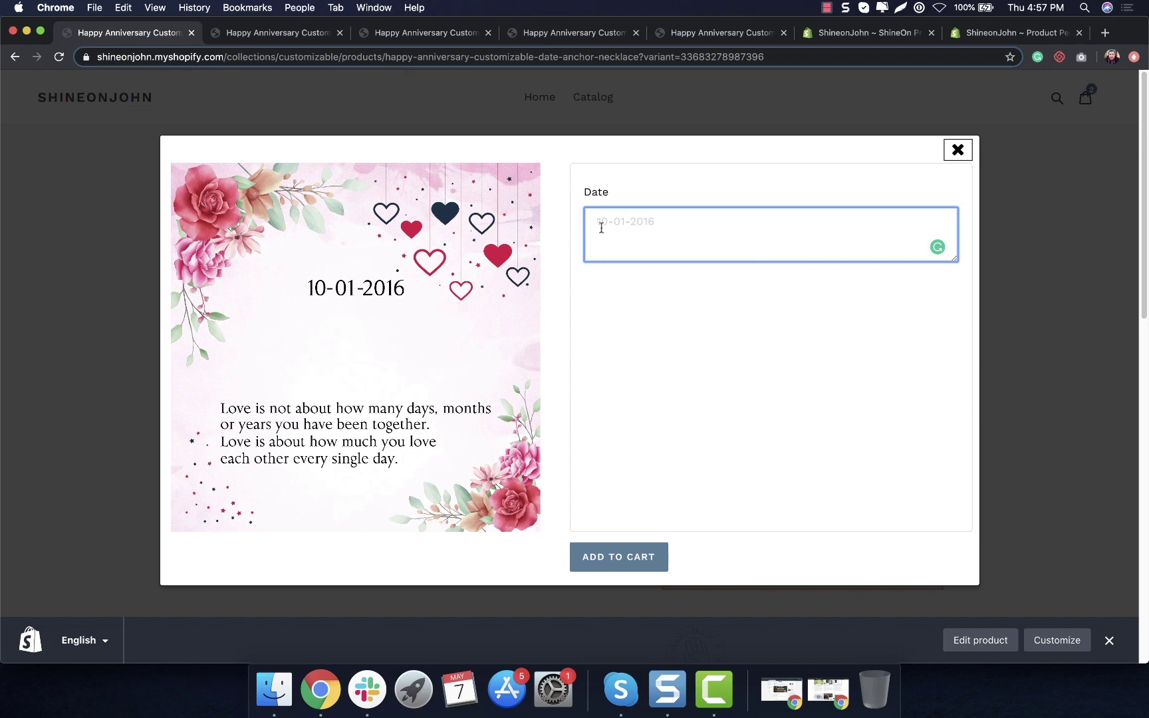
pyautogui.write('12-05-1986')
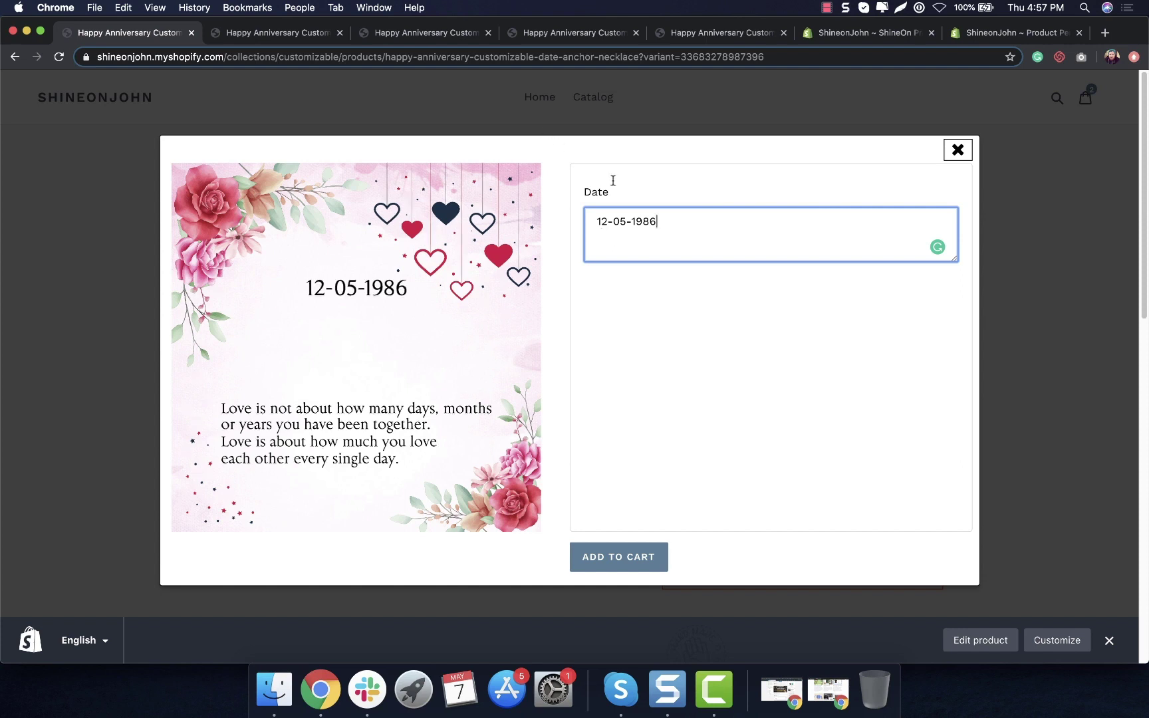
pyautogui.click(641, 390)
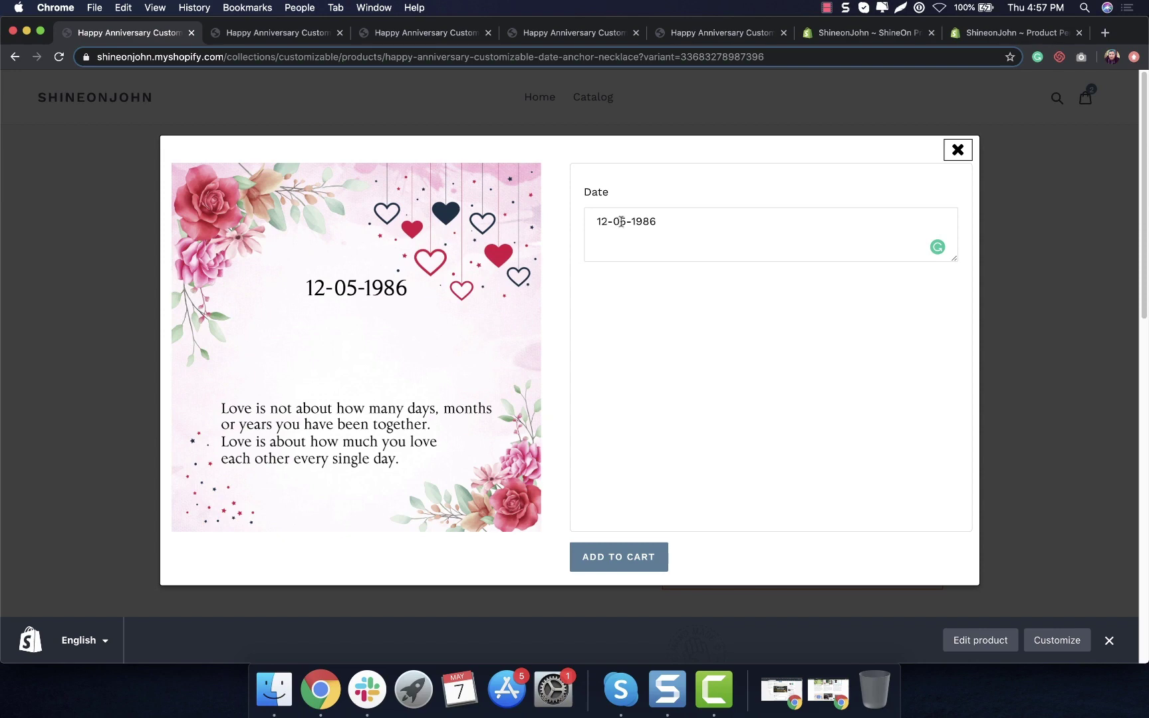
pyautogui.moveTo(622, 221); pyautogui.dragTo(585, 226)
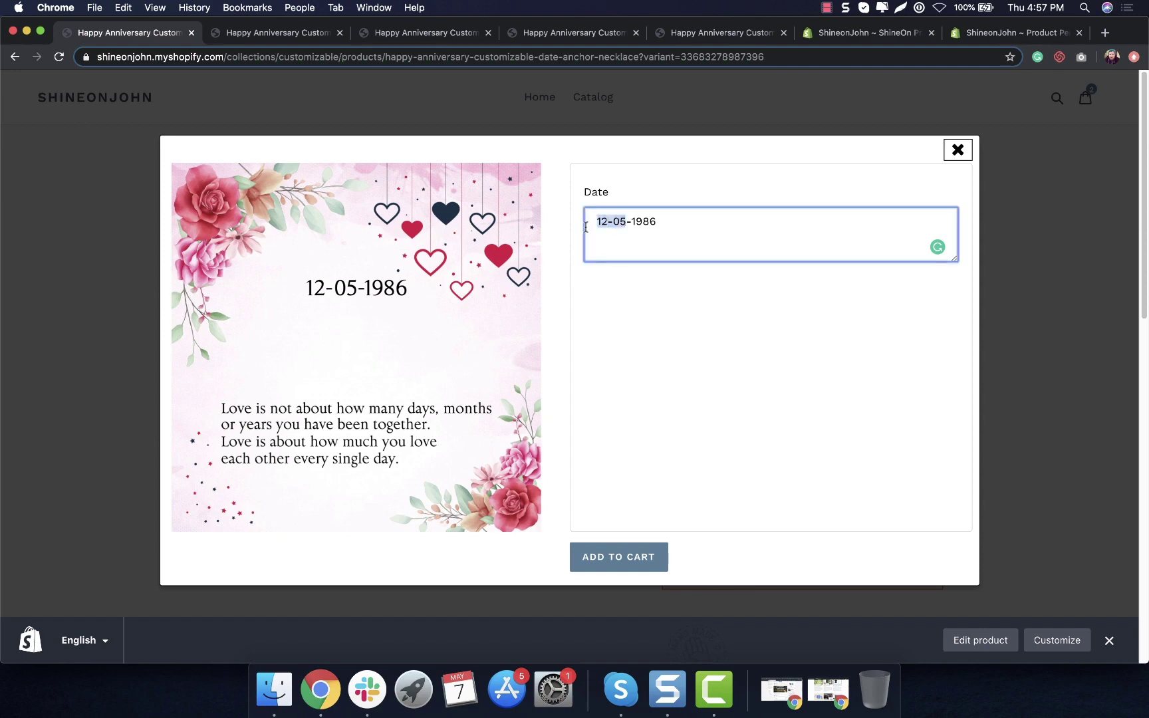
pyautogui.write('05-12')
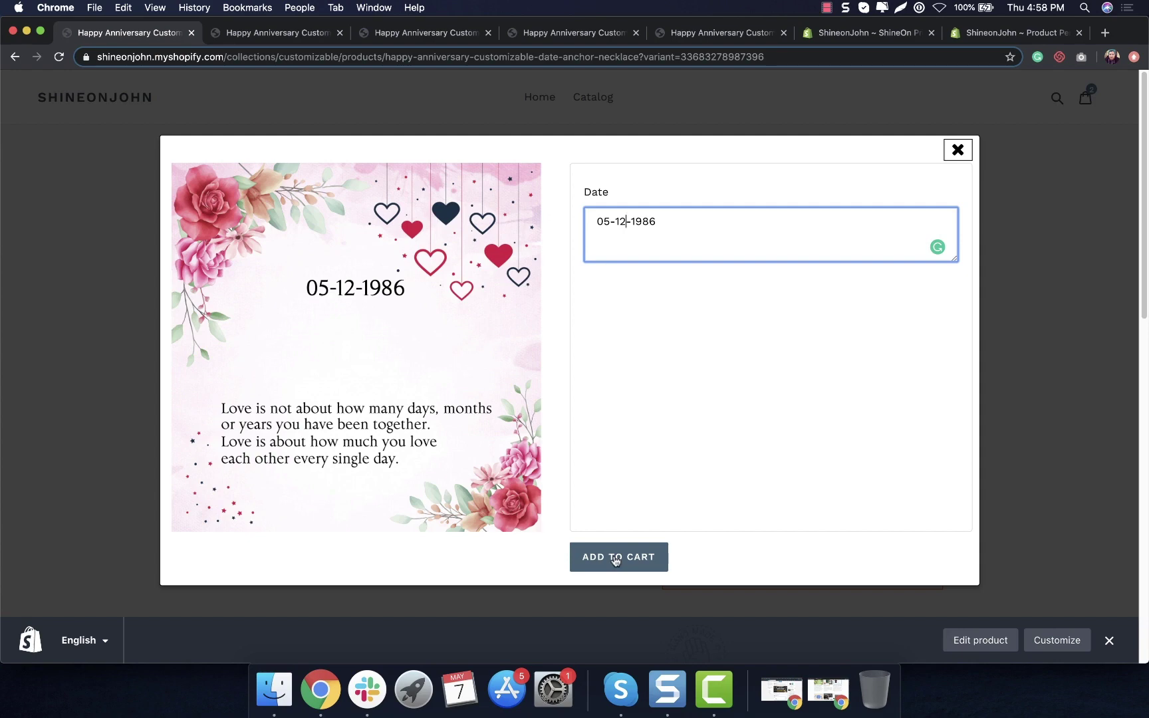
# Close the personalization window and open the Date Anchor Necklace's Product Personalizer configuration.
pyautogui.click(958, 150)
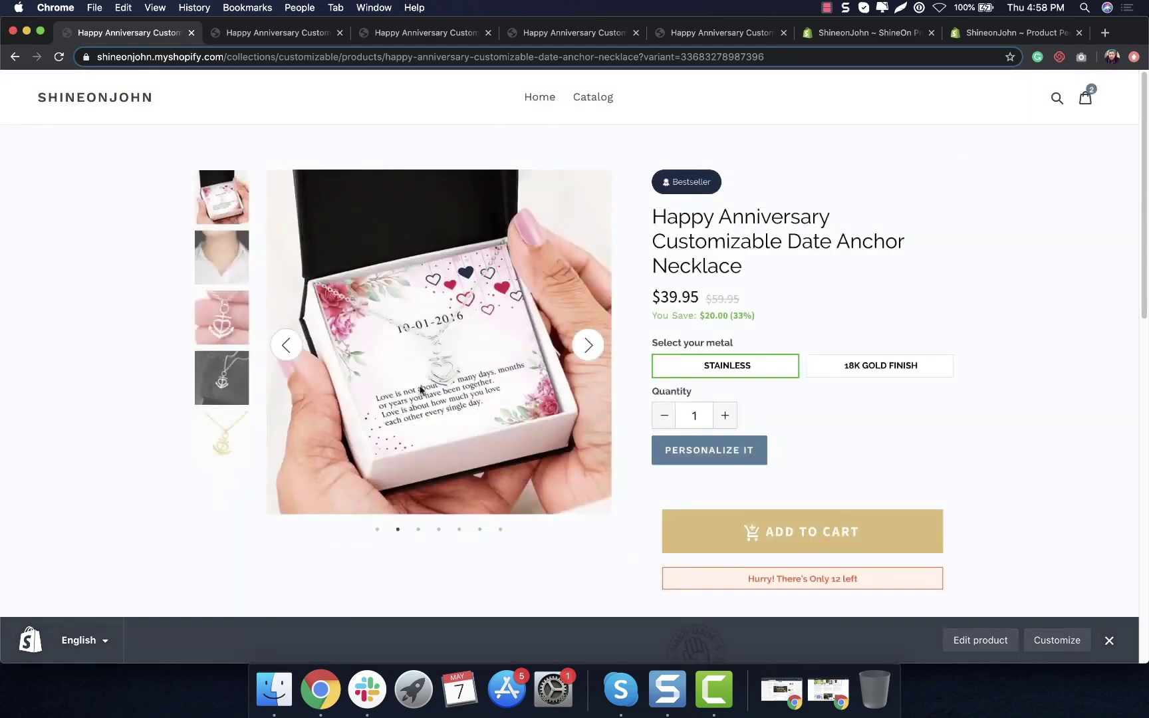
pyautogui.click(1006, 32)
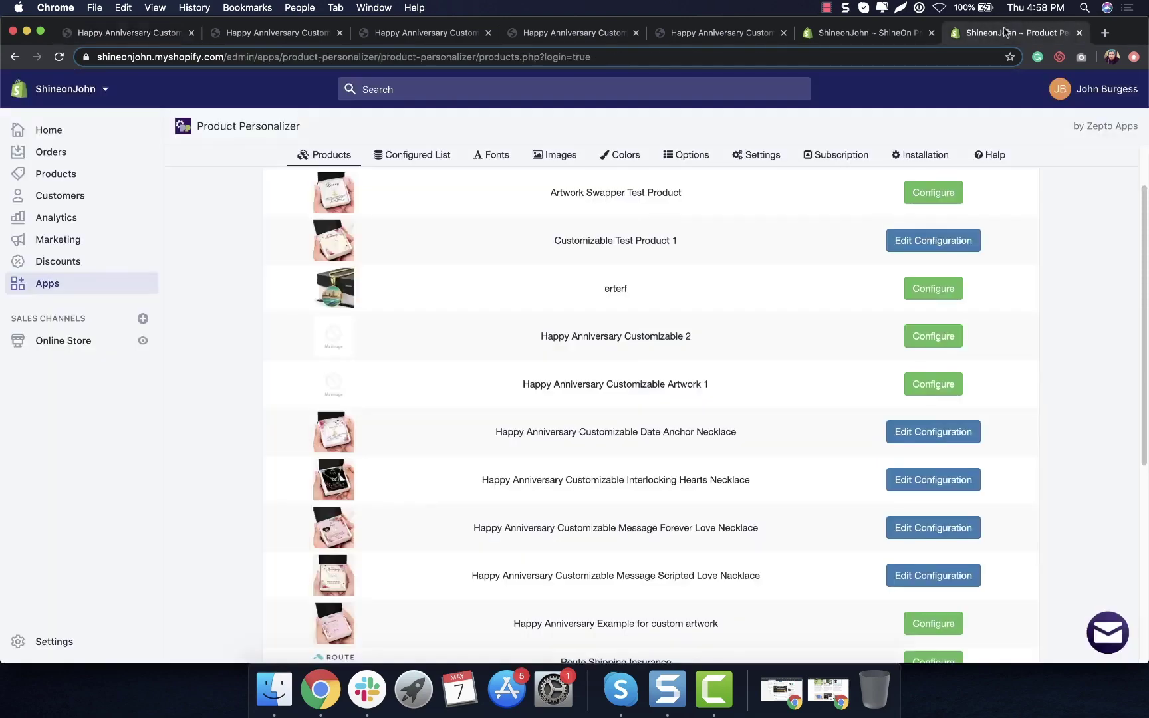
pyautogui.click(928, 431)
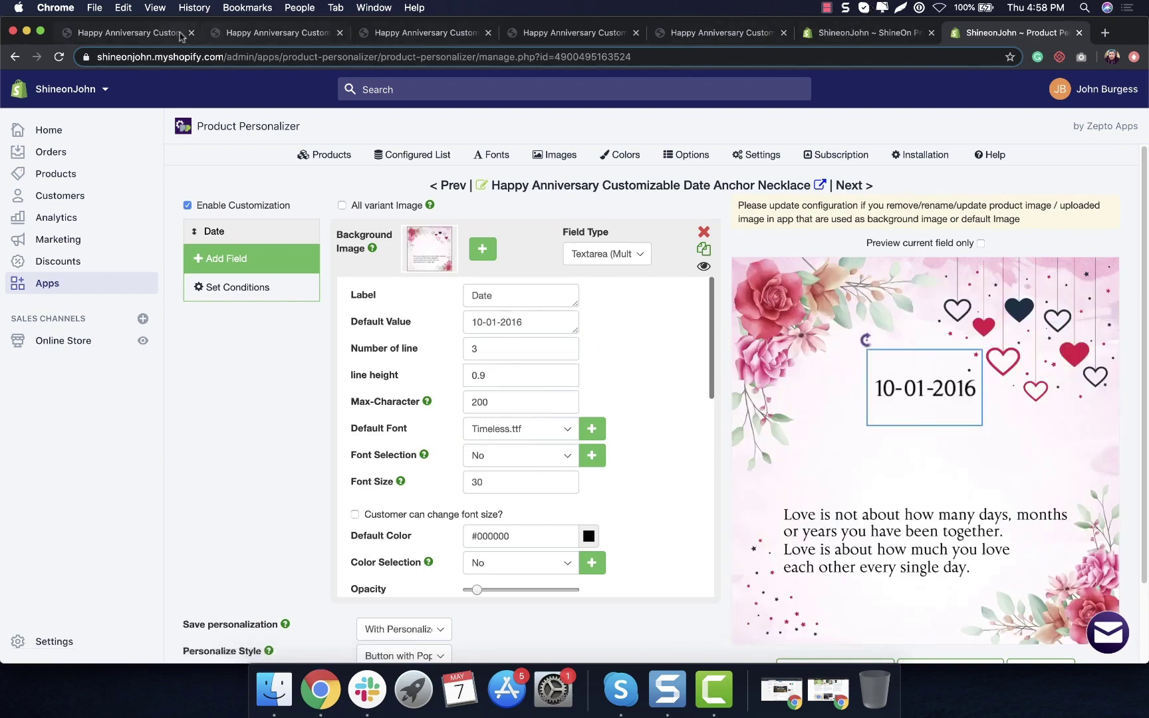
# Browse the necklace's storefront product photos, ending on the gift box photo.
pyautogui.click(221, 33)
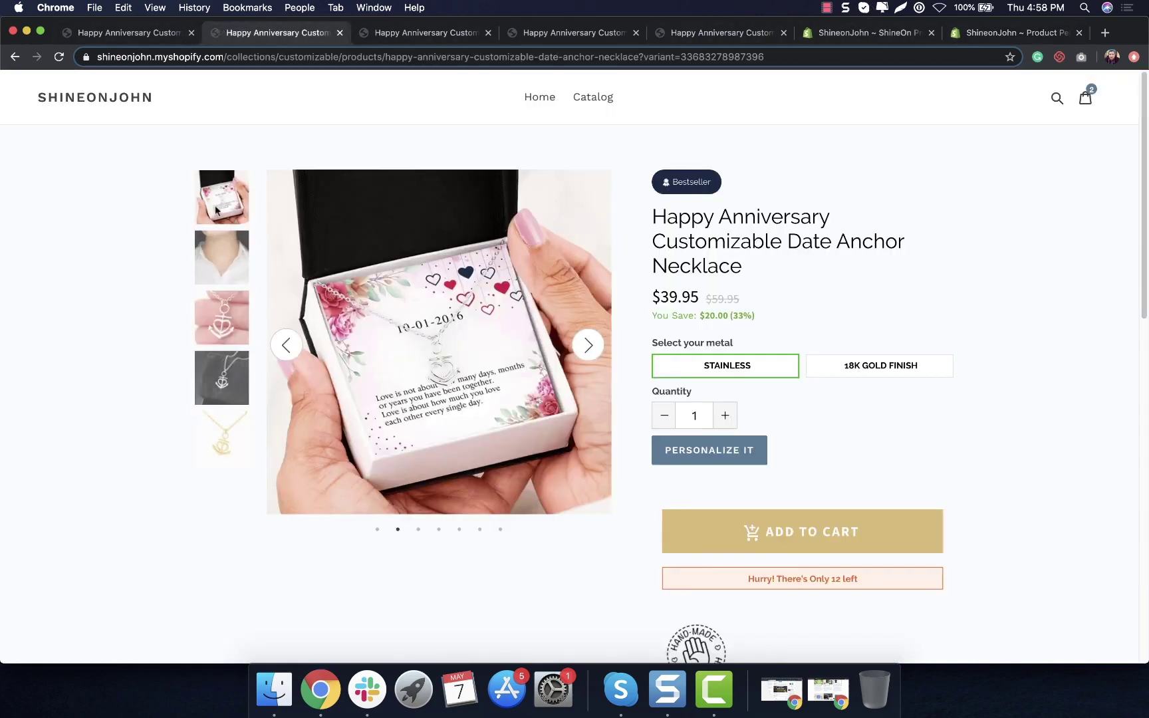
pyautogui.click(220, 256)
pyautogui.click(222, 279)
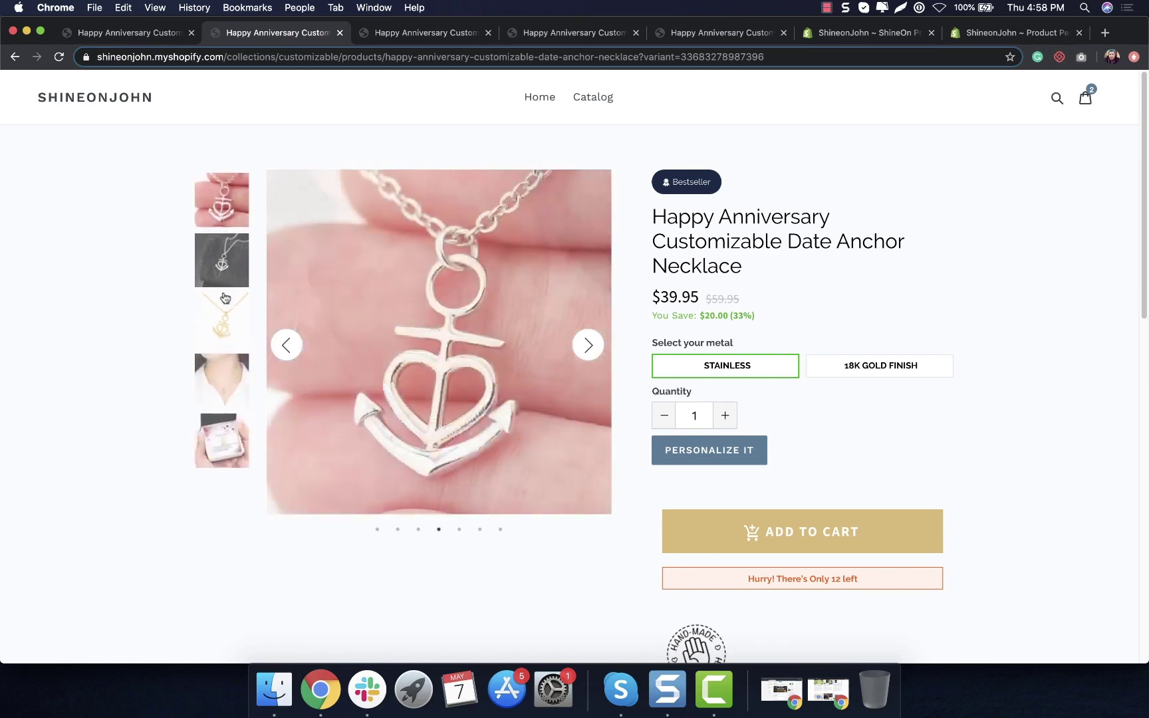
pyautogui.click(225, 318)
pyautogui.click(224, 316)
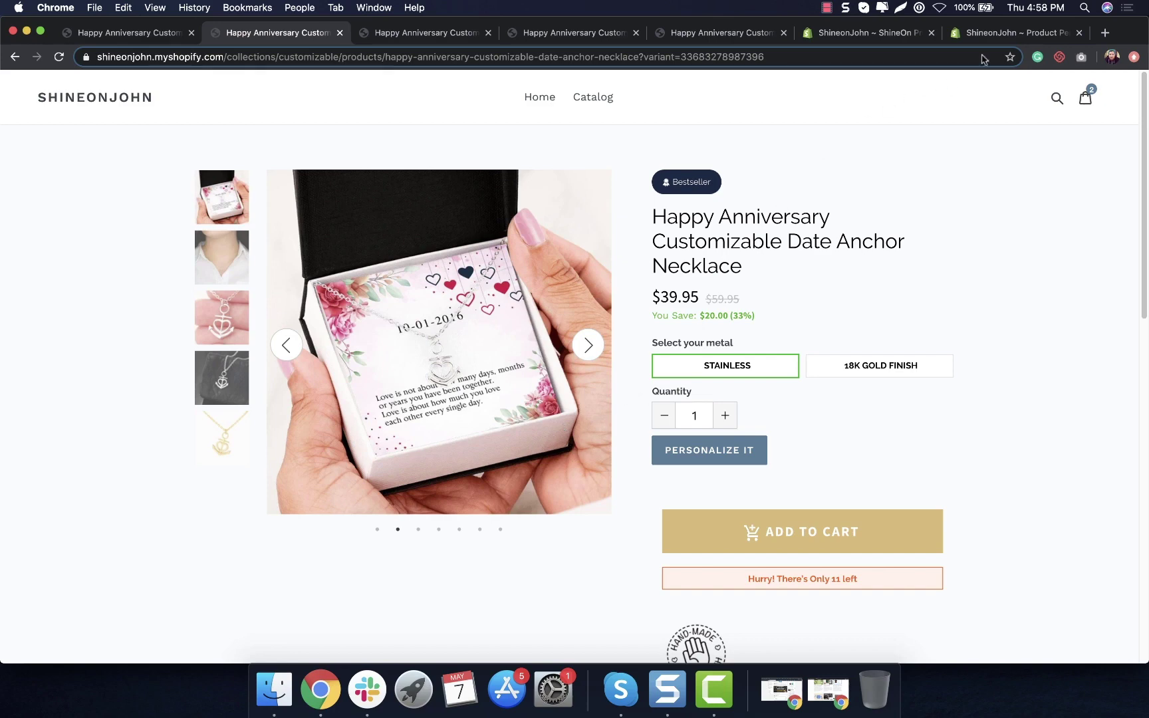
# Show the background image list in the Date Anchor Necklace's Product Personalizer configuration.
pyautogui.click(997, 37)
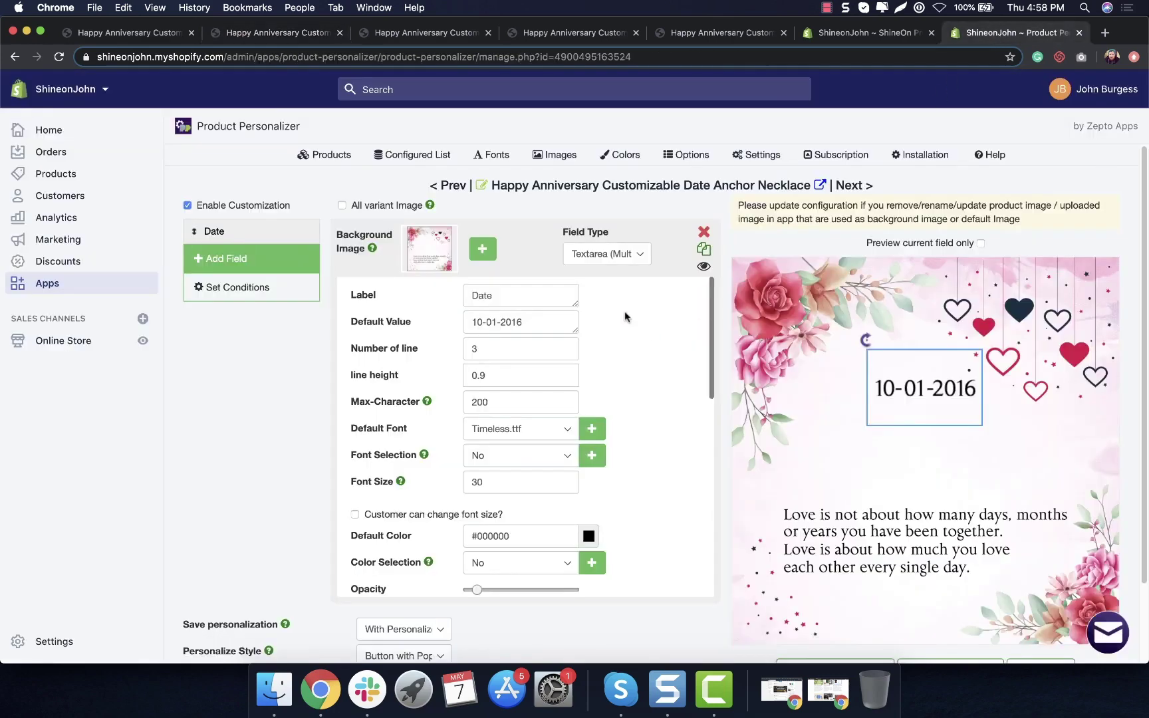
pyautogui.click(426, 253)
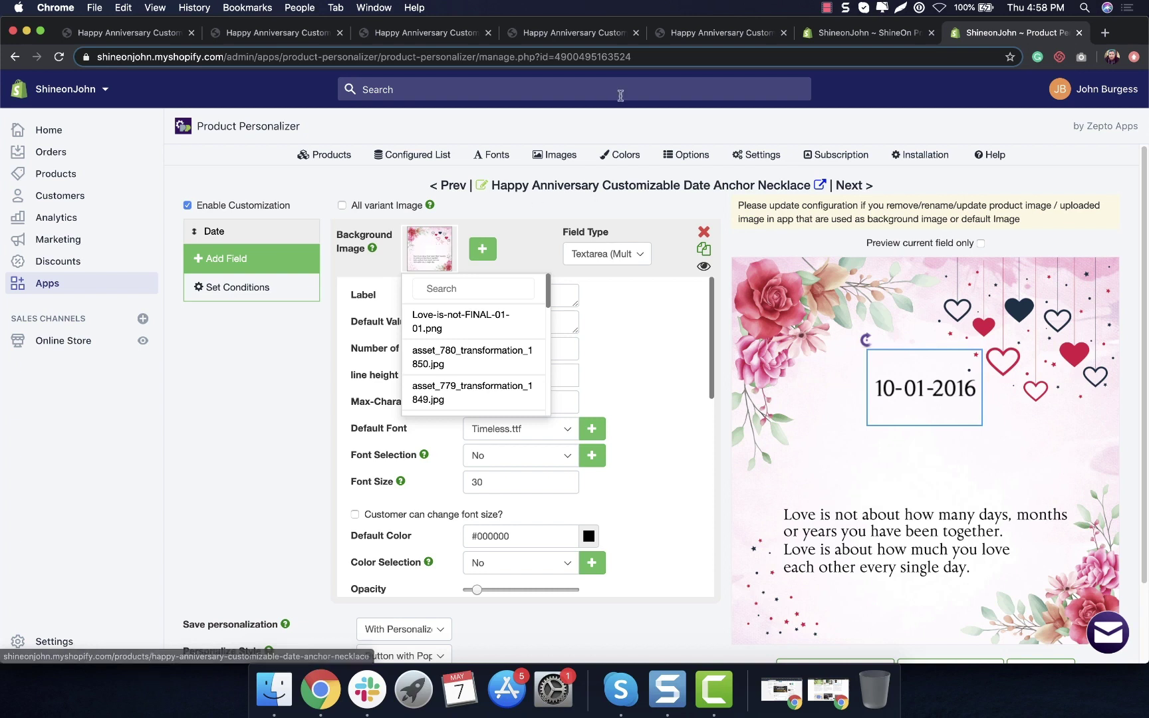
# Open the Date Anchor Necklace in ShineOn and review its two variants and message card artwork.
pyautogui.click(835, 36)
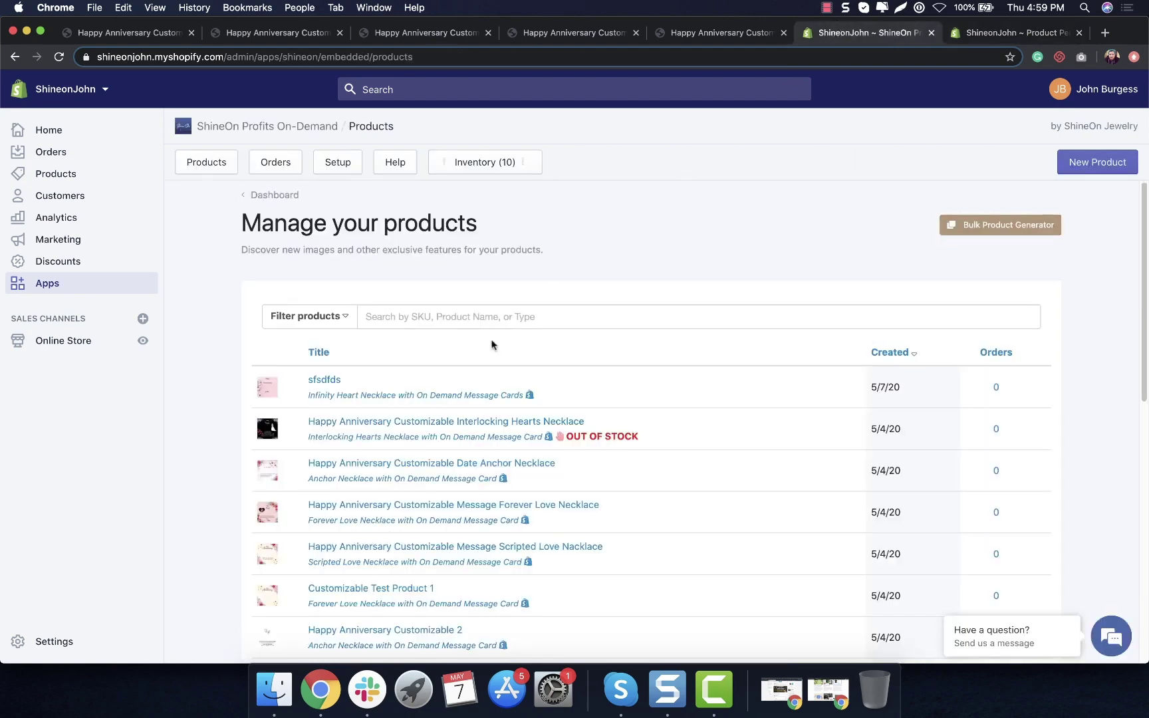
pyautogui.click(385, 465)
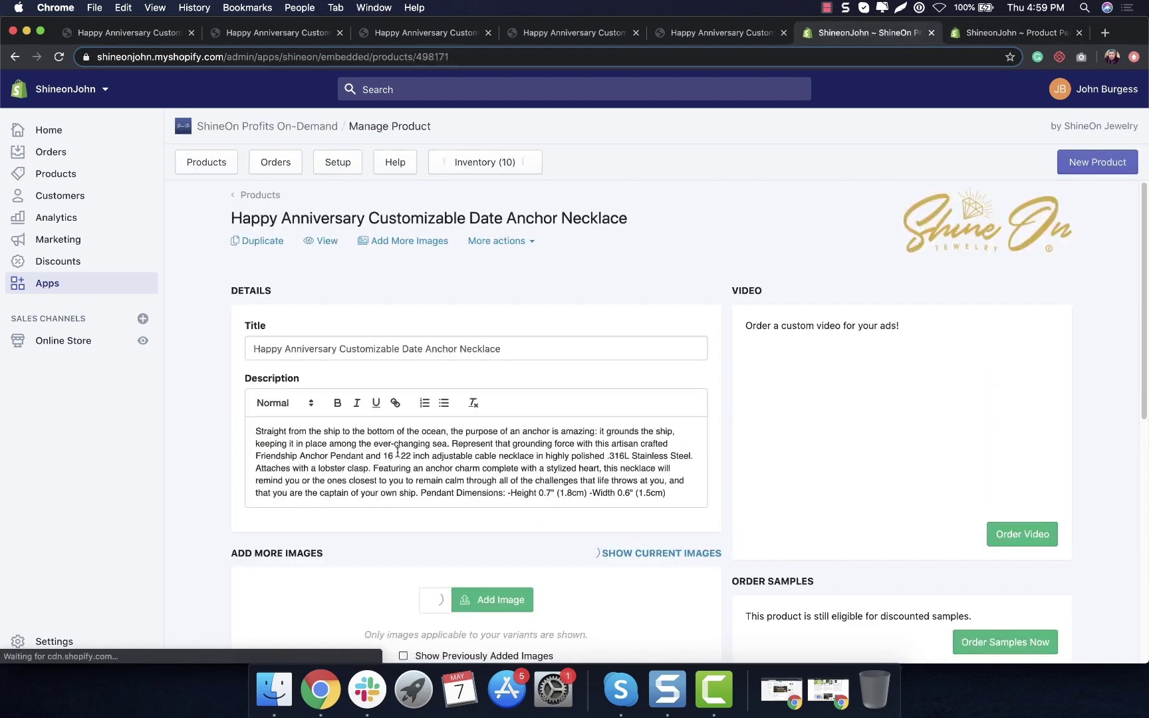
pyautogui.scroll(-15, 431, 315)
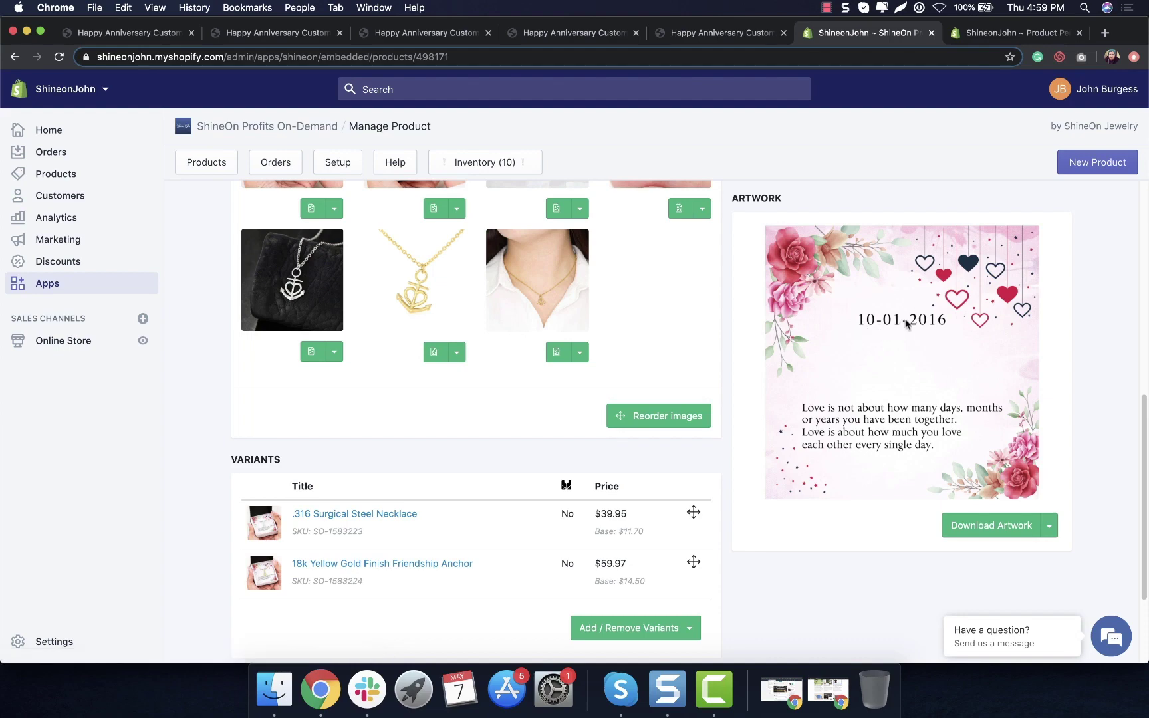
# Close the background image list and select the configuration's Max-Character value.
pyautogui.click(989, 32)
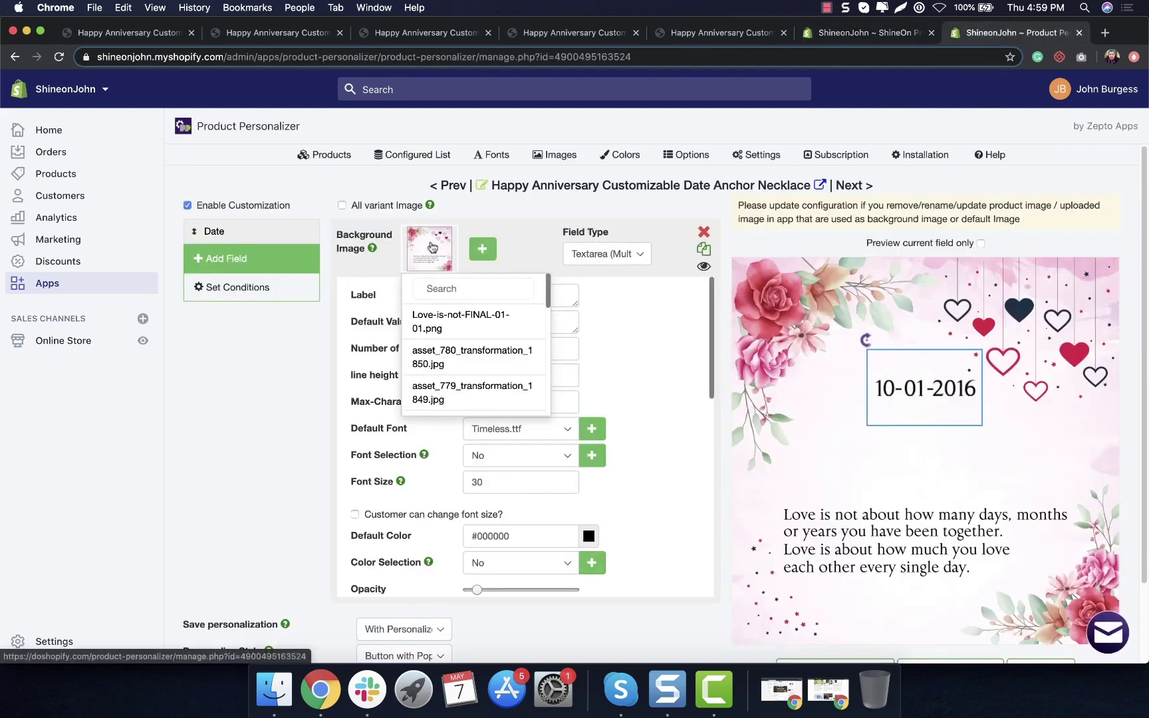
pyautogui.click(609, 346)
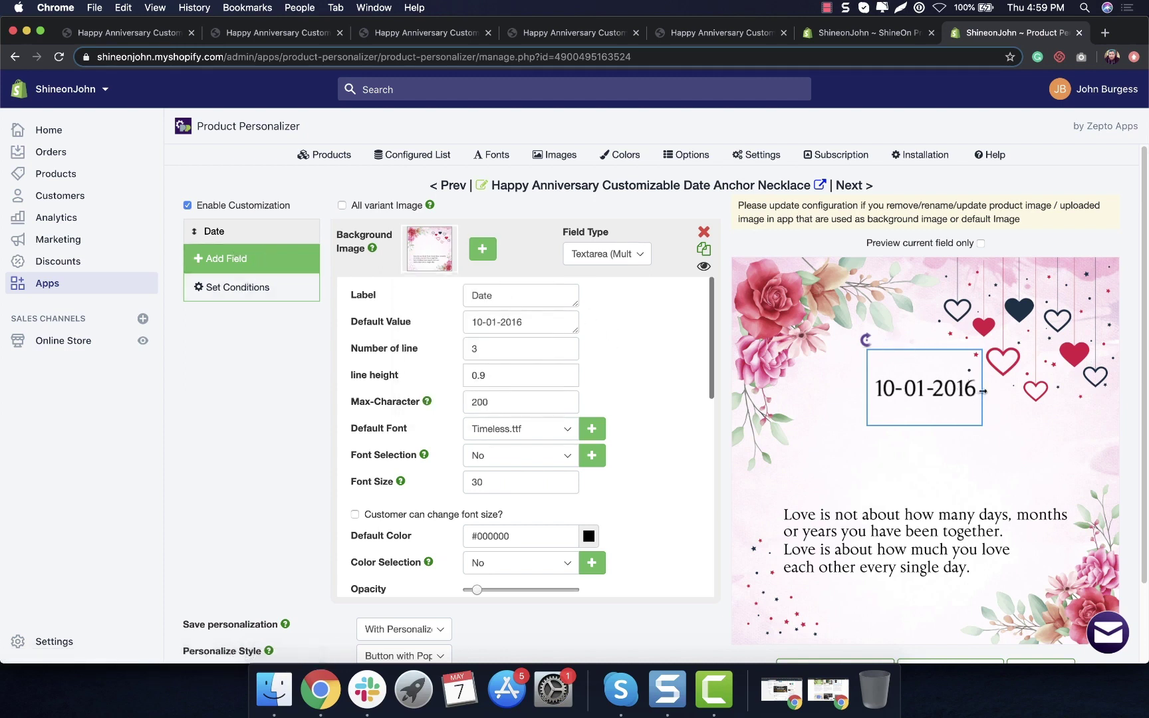
pyautogui.click(513, 402)
pyautogui.press('super+a')
# Check the Default Font options, then go to Product Personalizer's Products list.
pyautogui.scroll(-3, 476, 320)
pyautogui.scroll(3, 544, 345)
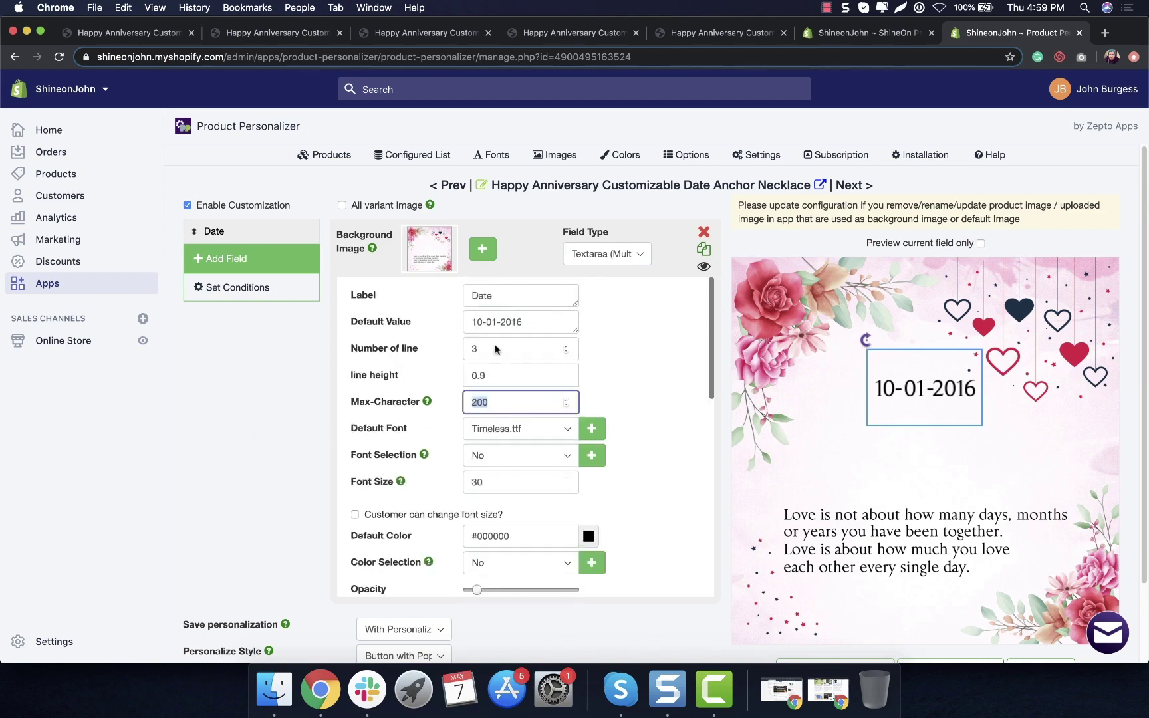
pyautogui.click(567, 436)
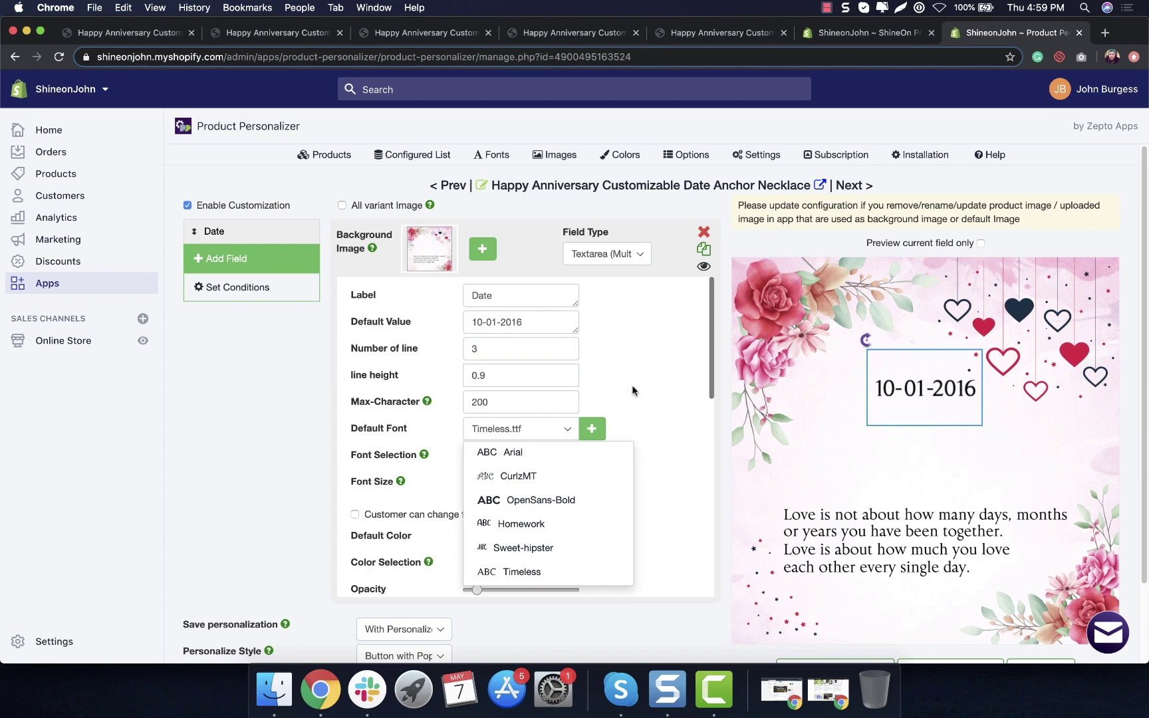
pyautogui.click(329, 155)
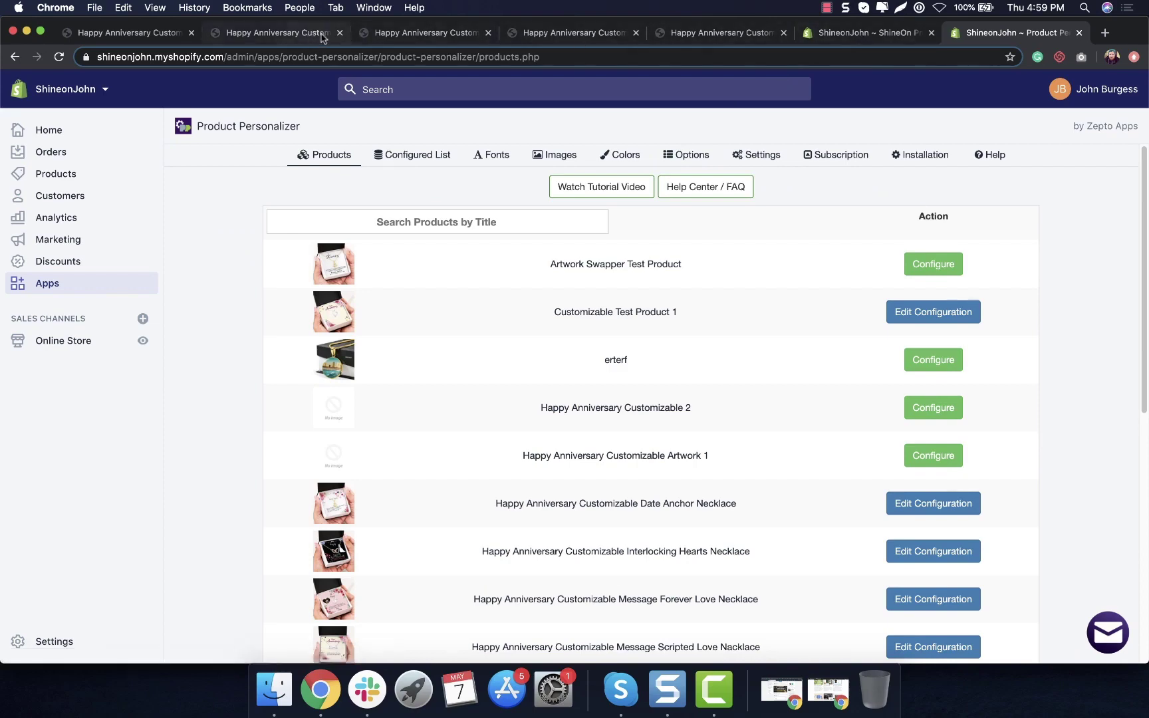
# Open the Interlocking Hearts Necklace personalization window showing Name and Year fields.
pyautogui.click(404, 34)
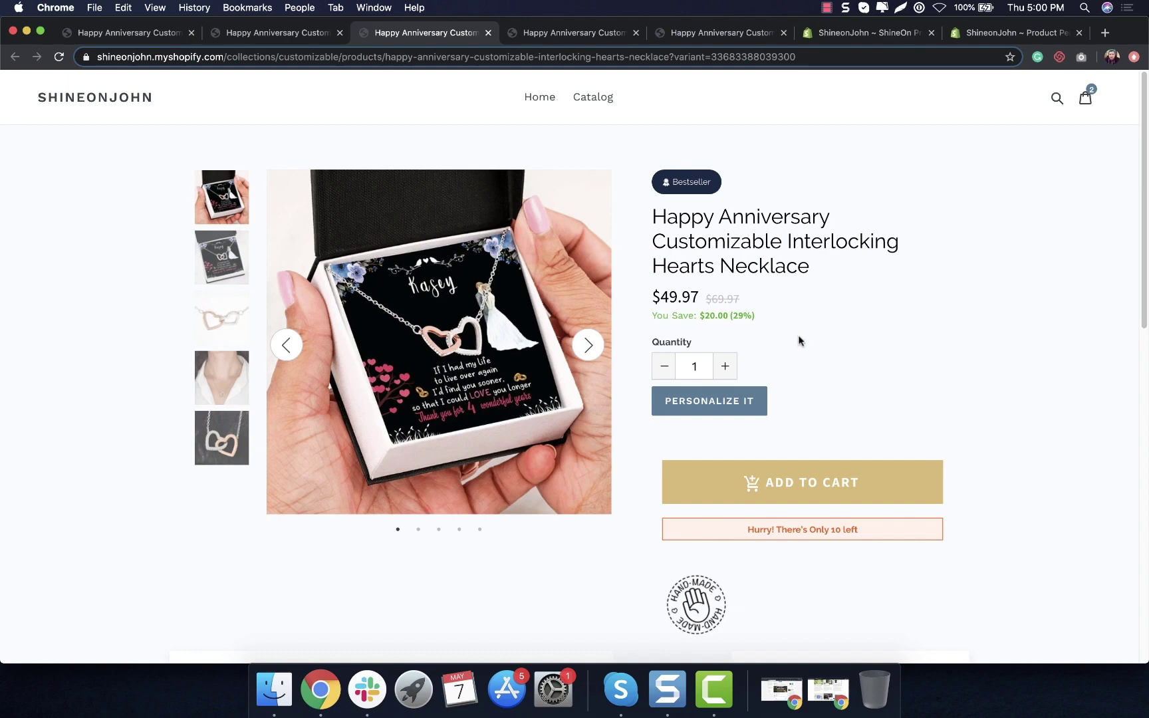
pyautogui.click(724, 399)
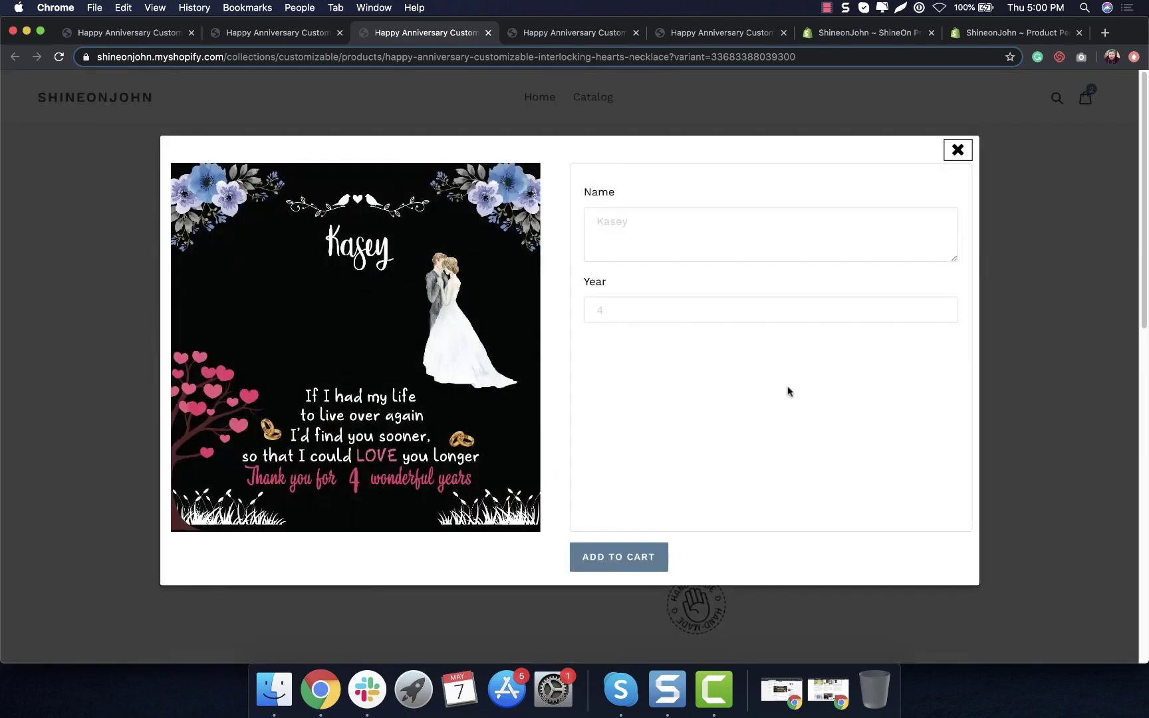
# Enter the recipient's name and year 27, updating the preview to '27 wonderful years'.
pyautogui.click(649, 224)
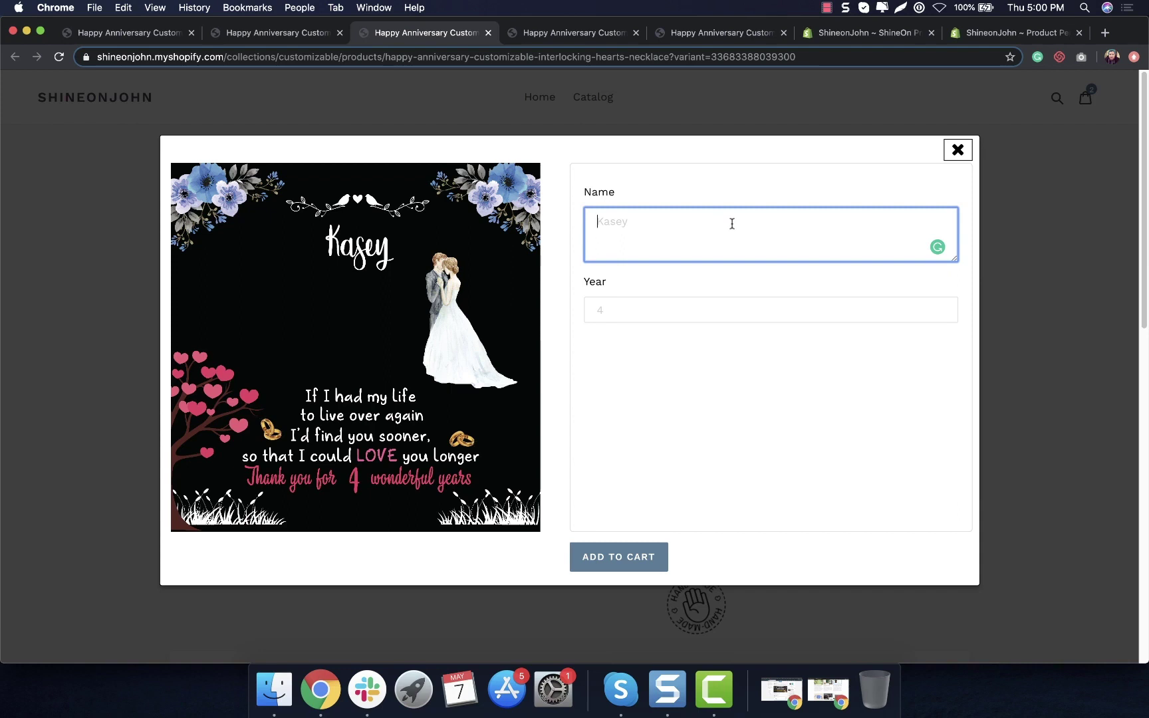
pyautogui.write('Ellen')
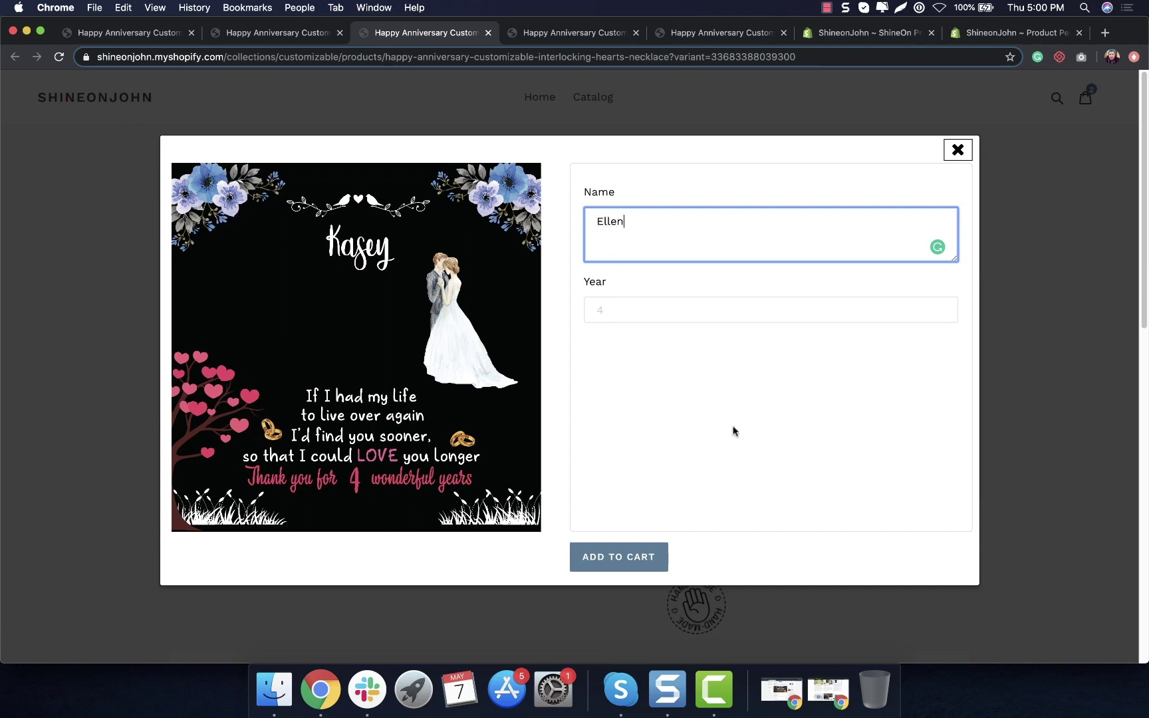
pyautogui.click(627, 309)
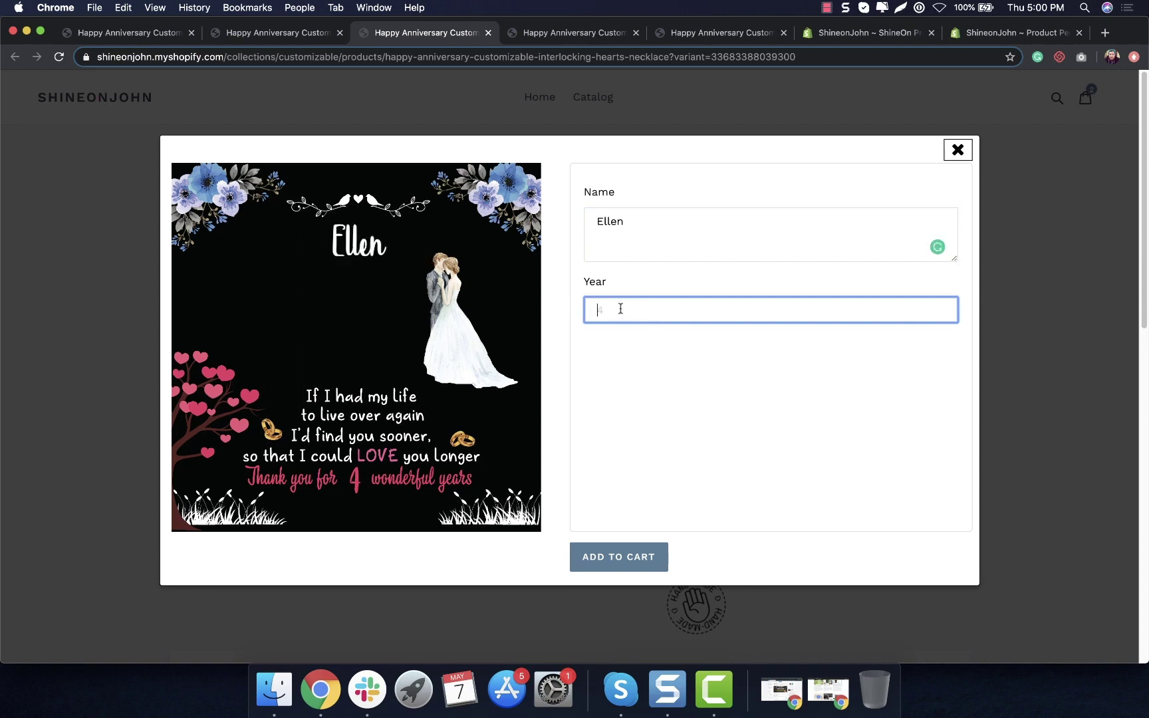
pyautogui.write('27')
pyautogui.moveTo(618, 222); pyautogui.dragTo(581, 227)
pyautogui.click(613, 234)
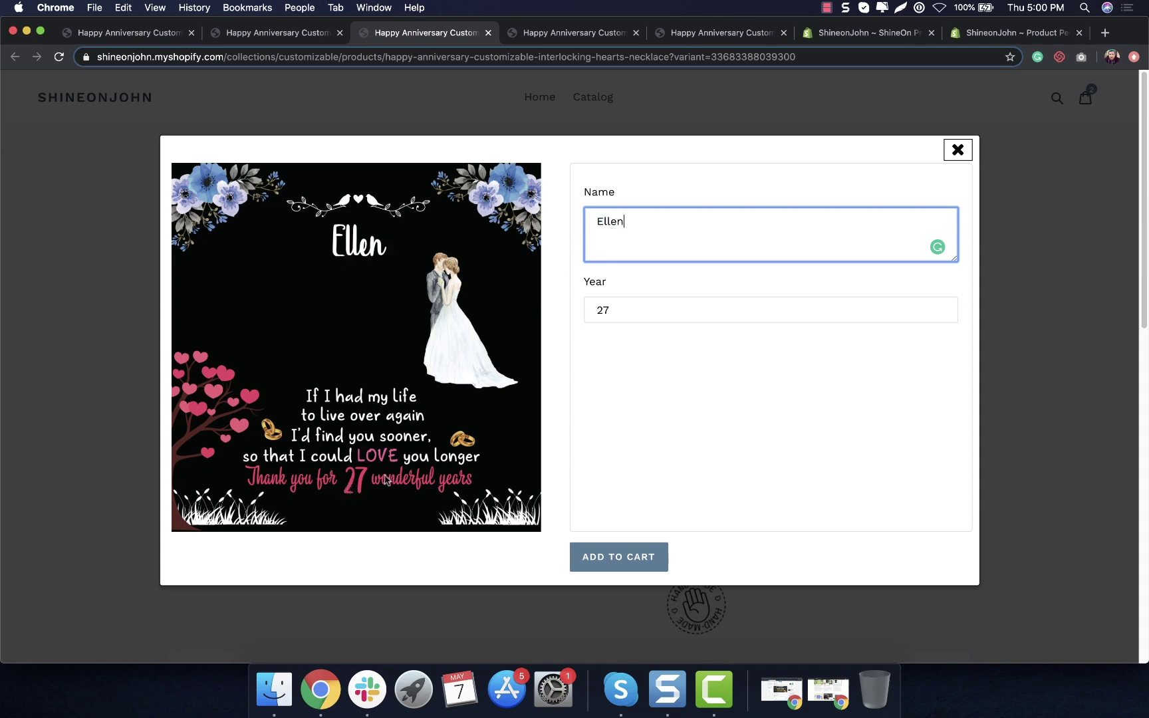
pyautogui.click(556, 369)
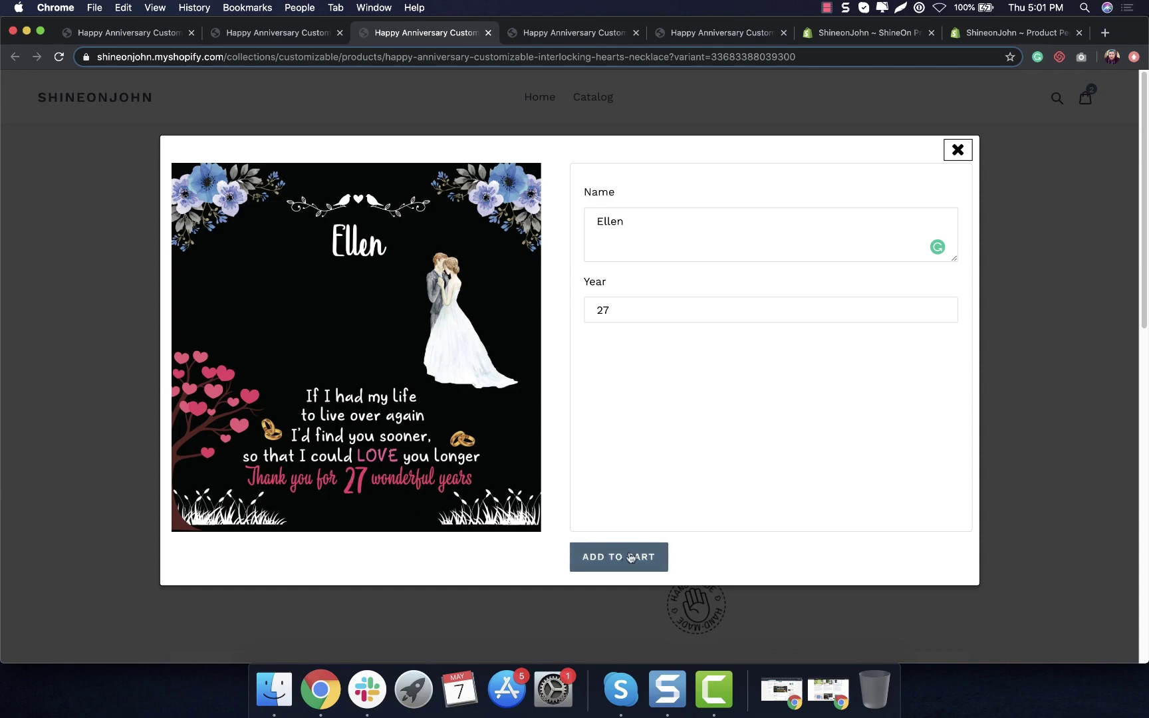
# Close the Interlocking Hearts personalization dialog, returning to the $49.97 product page.
pyautogui.click(957, 151)
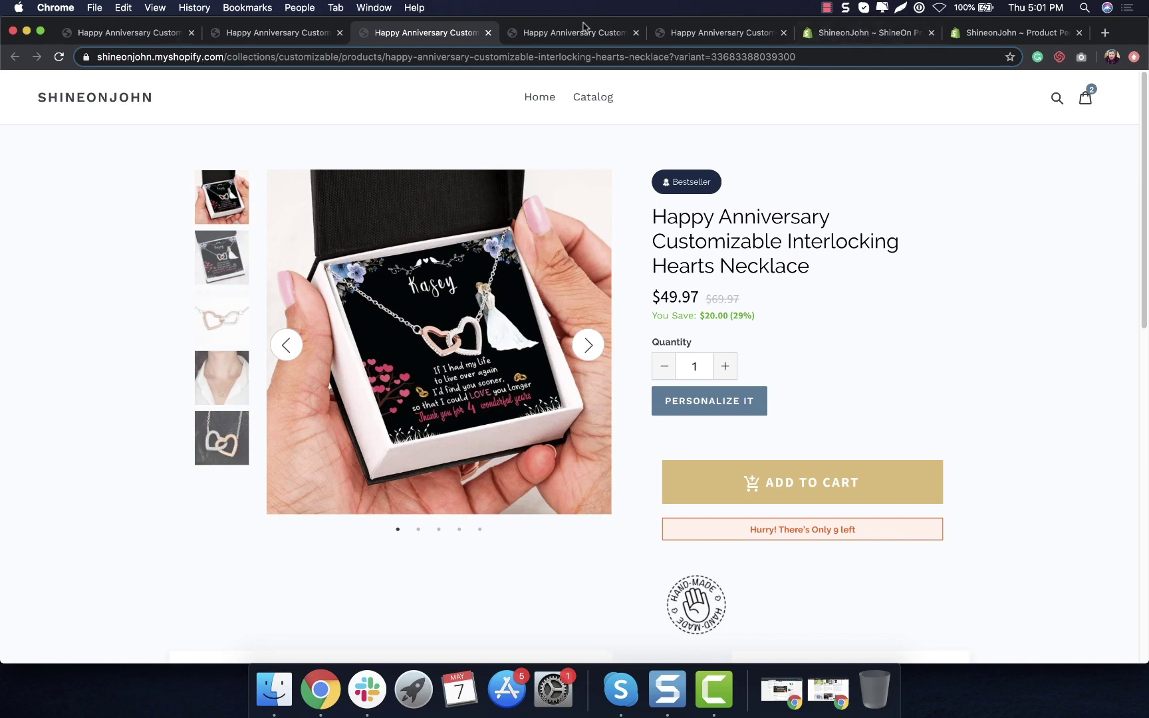
# Review the Interlocking Hearts Necklace record in ShineOn, then show its second storefront photo.
pyautogui.click(860, 33)
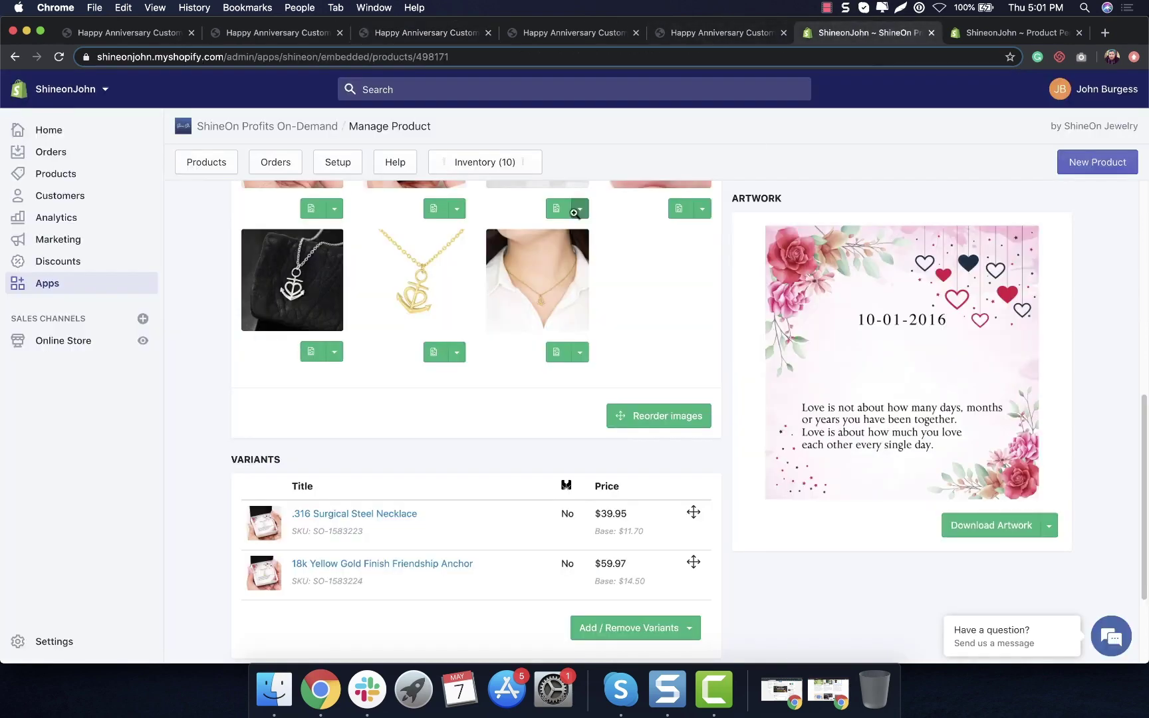
pyautogui.scroll(3, 488, 236)
pyautogui.click(208, 173)
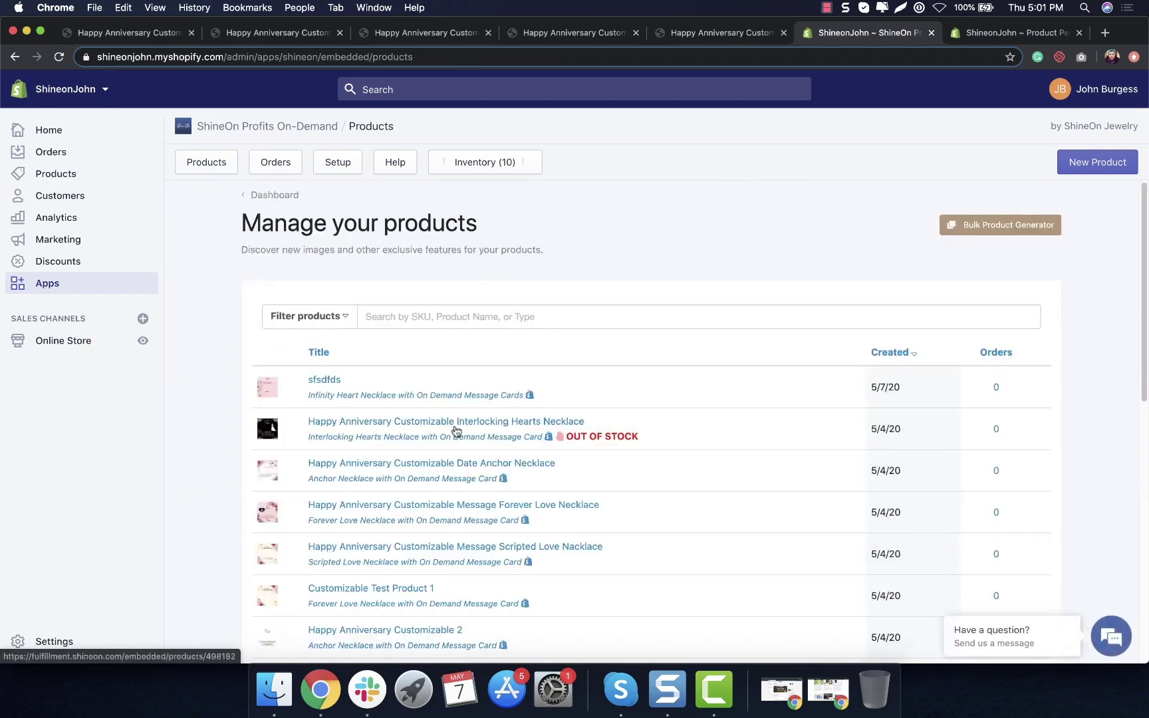
pyautogui.click(455, 423)
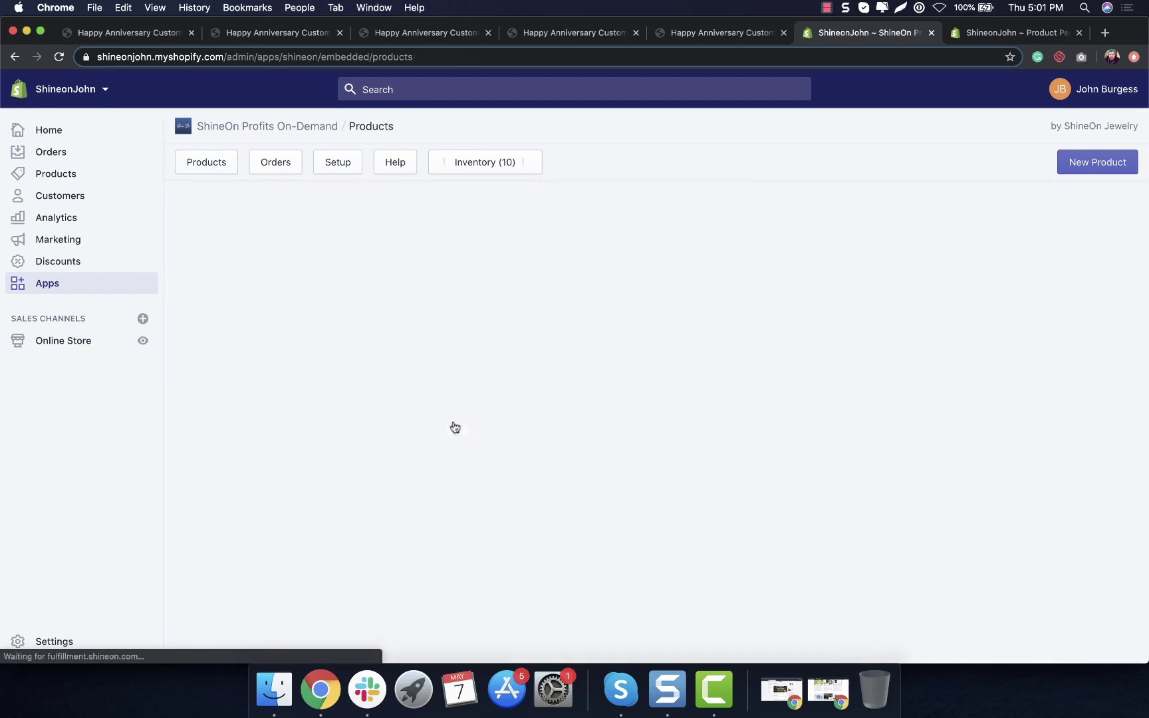
pyautogui.scroll(-1, 906, 504)
pyautogui.scroll(-1, 906, 504)
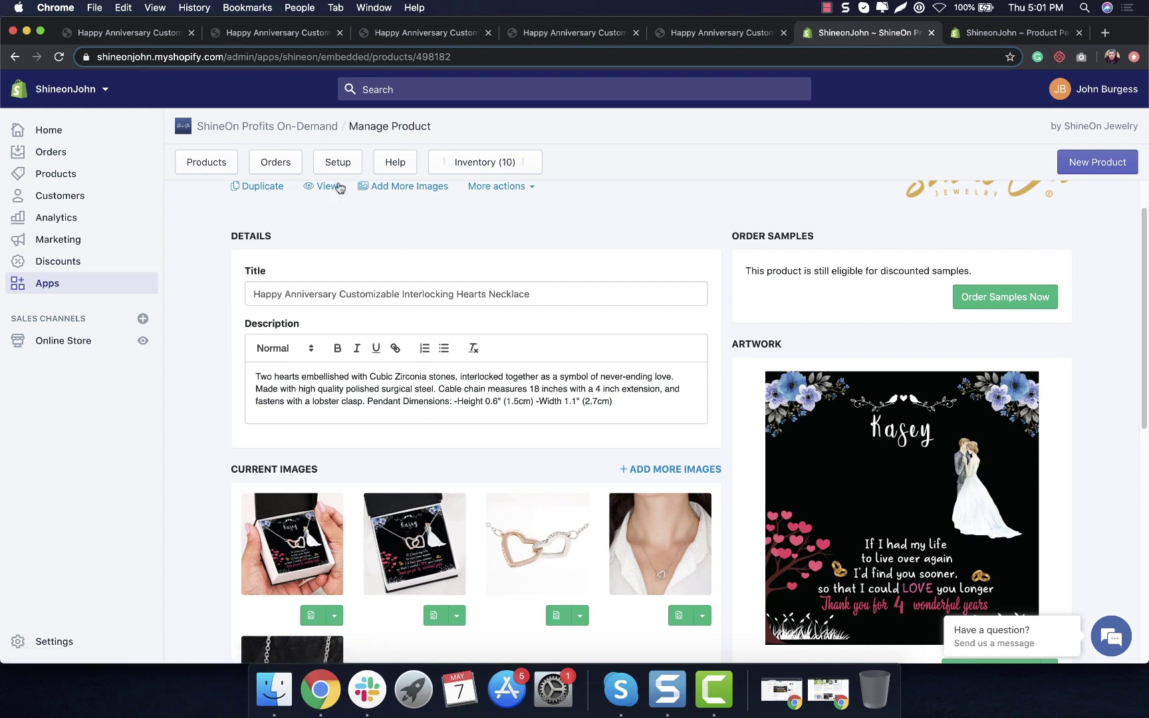
pyautogui.click(413, 32)
pyautogui.click(243, 261)
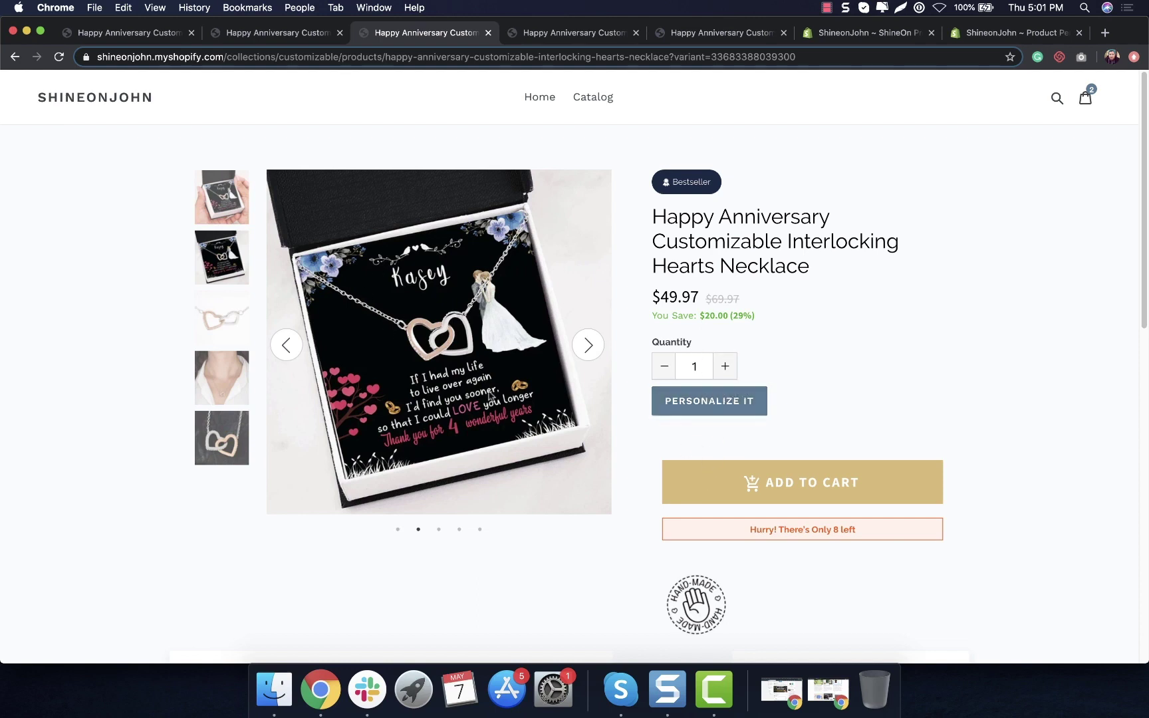
# Bring up the Customizable Message Scripted Love Nacklace storefront page ($39.95, 8 left in stock).
pyautogui.click(972, 36)
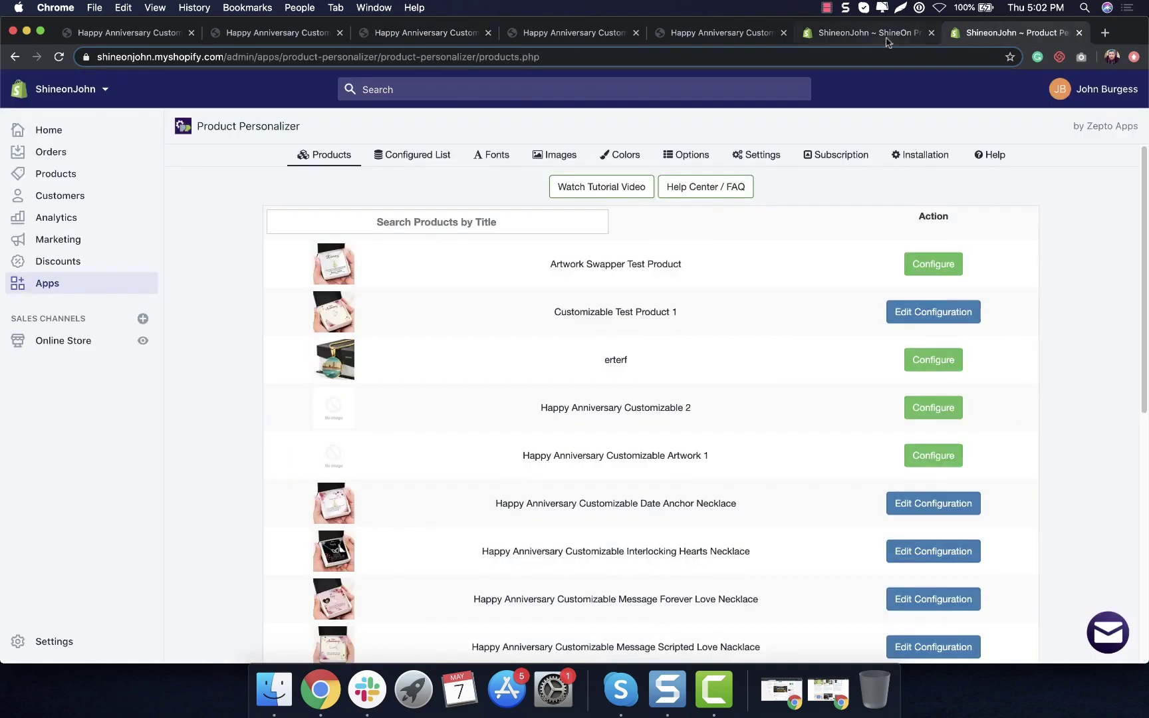
pyautogui.click(565, 36)
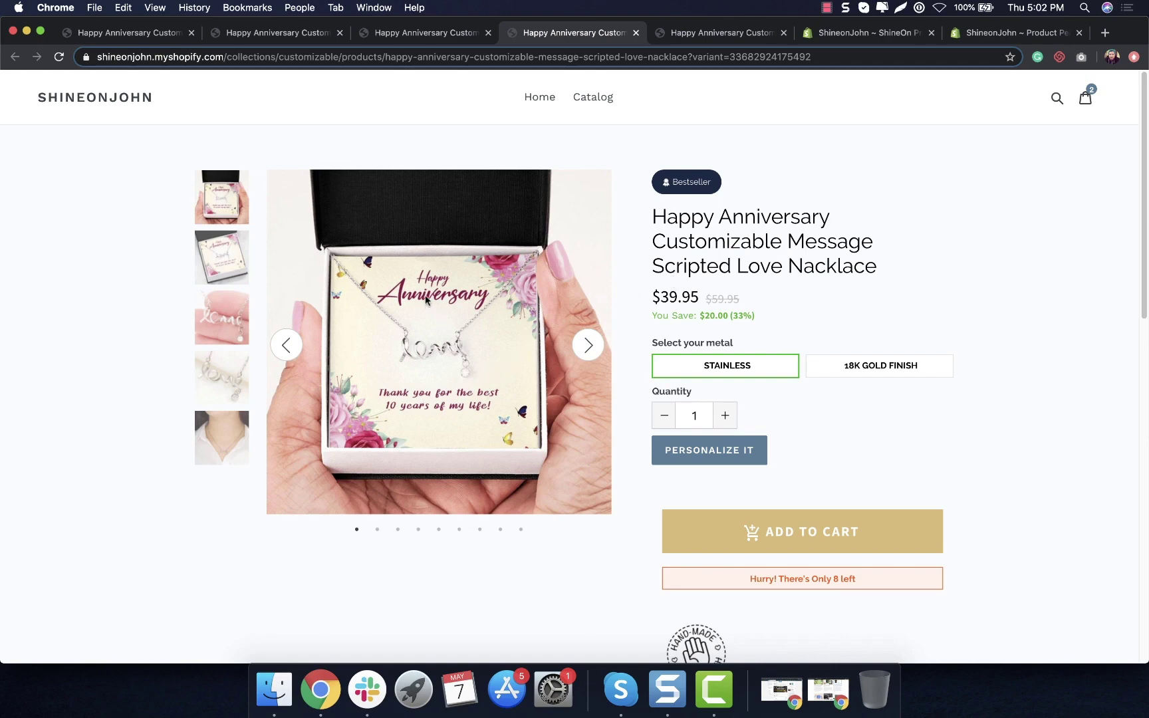
# Personalize the card with 'Thanks for being my wife, you are the best!', line-broken before 'wife'.
pyautogui.click(743, 450)
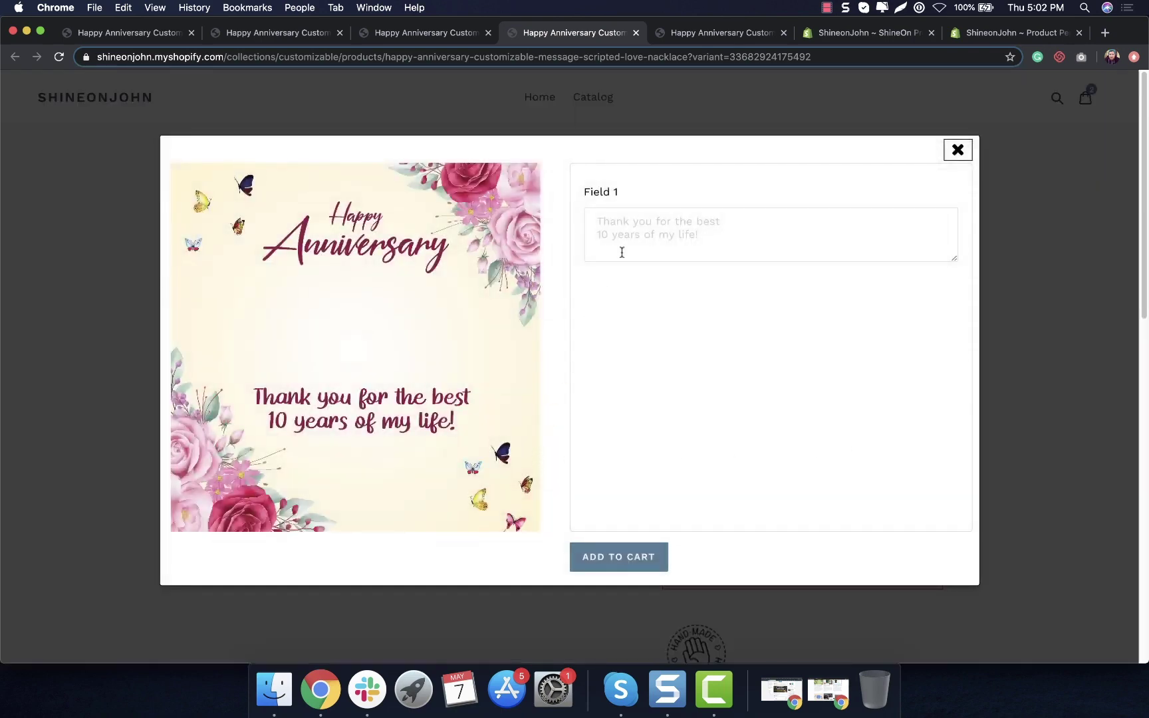
pyautogui.click(622, 250)
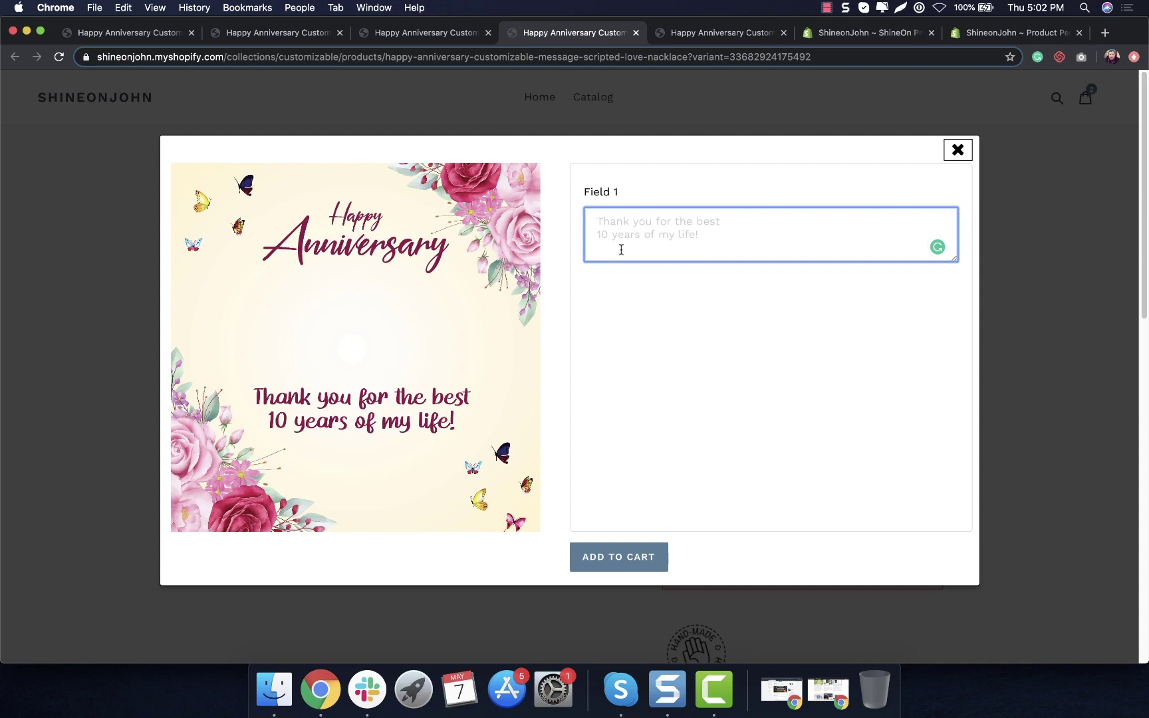
pyautogui.write('Thanks for being my wife, you are the best!')
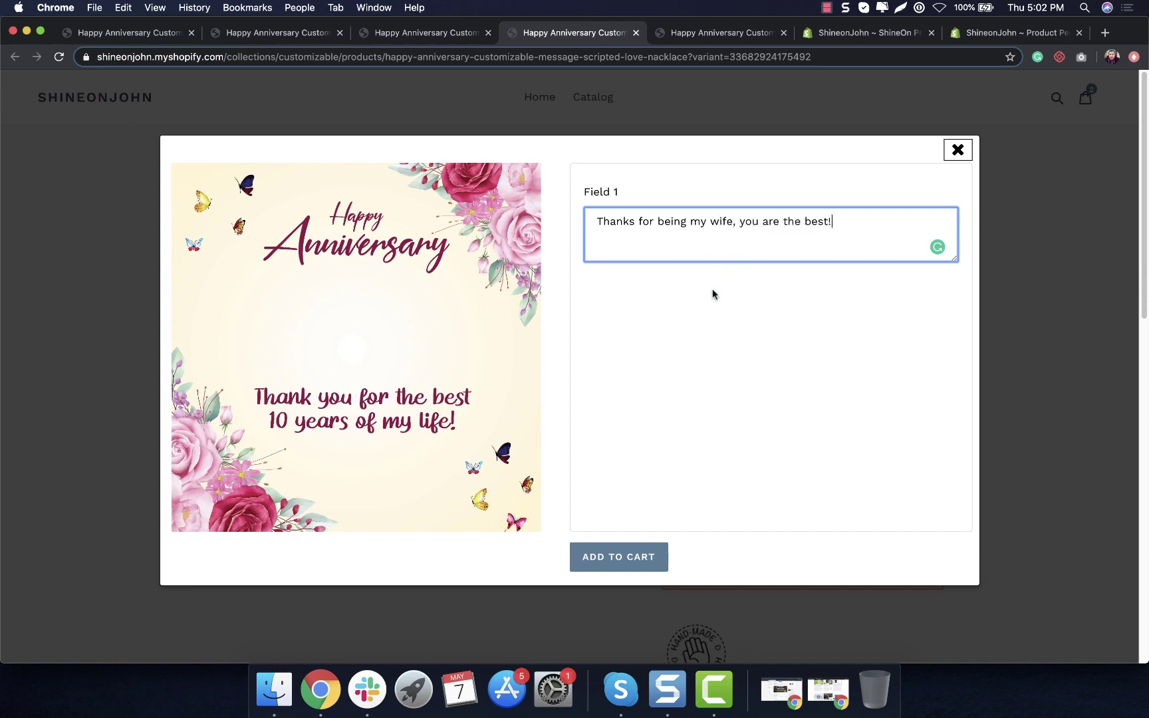
pyautogui.click(713, 294)
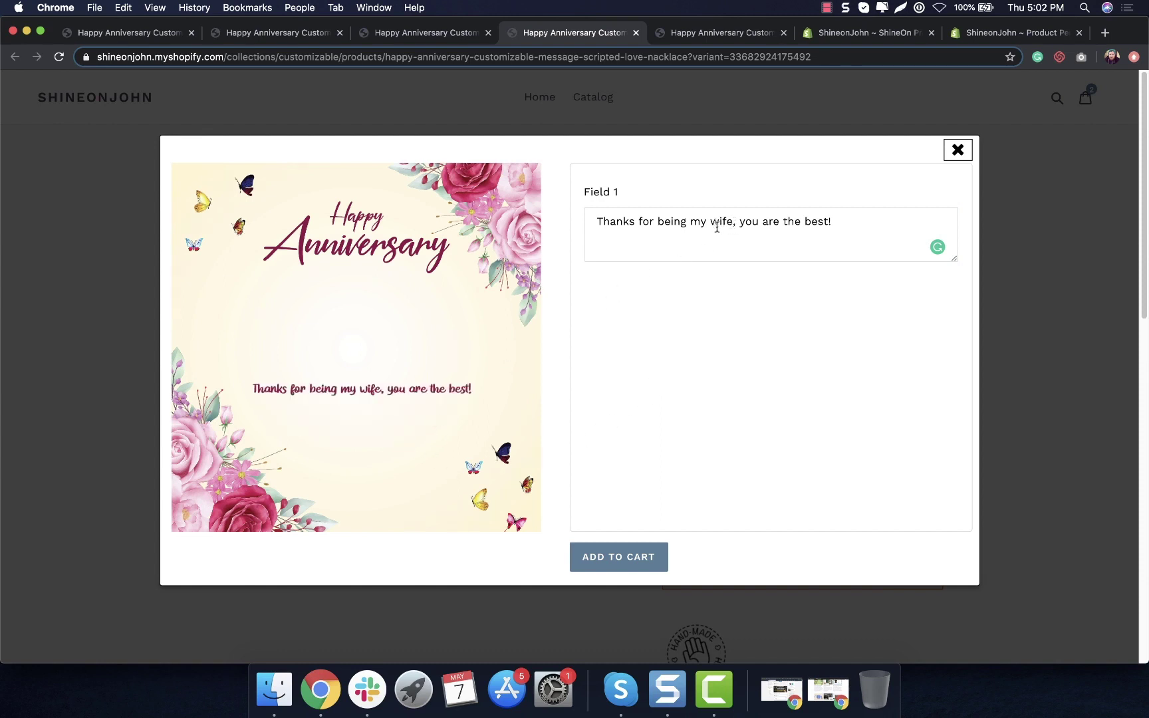
pyautogui.click(710, 223)
pyautogui.press('Return')
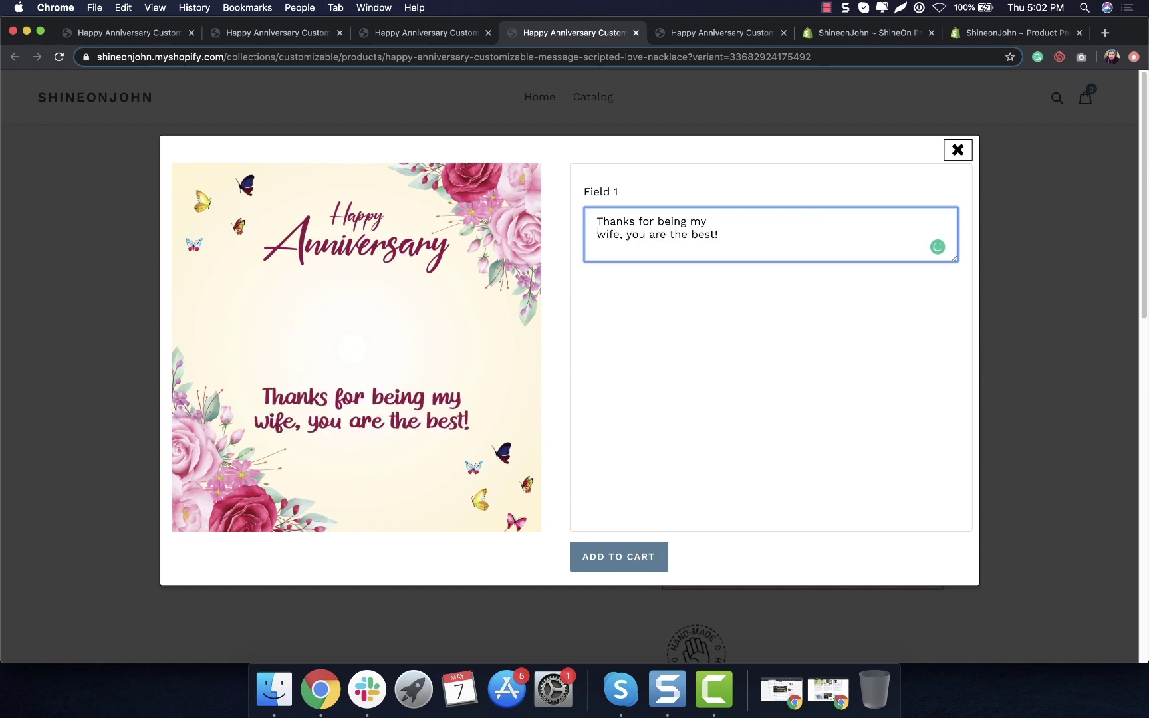
pyautogui.click(615, 407)
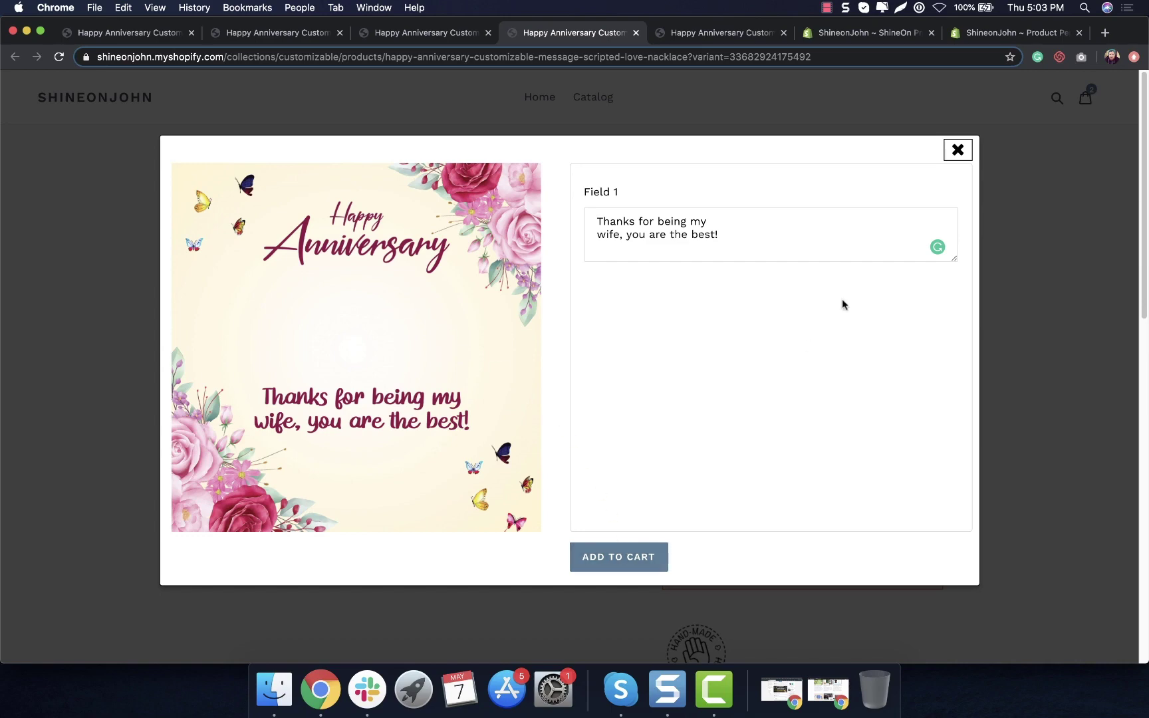
# Close the Scripted Love dialog and open personalization on the Forever Love necklace page.
pyautogui.click(954, 150)
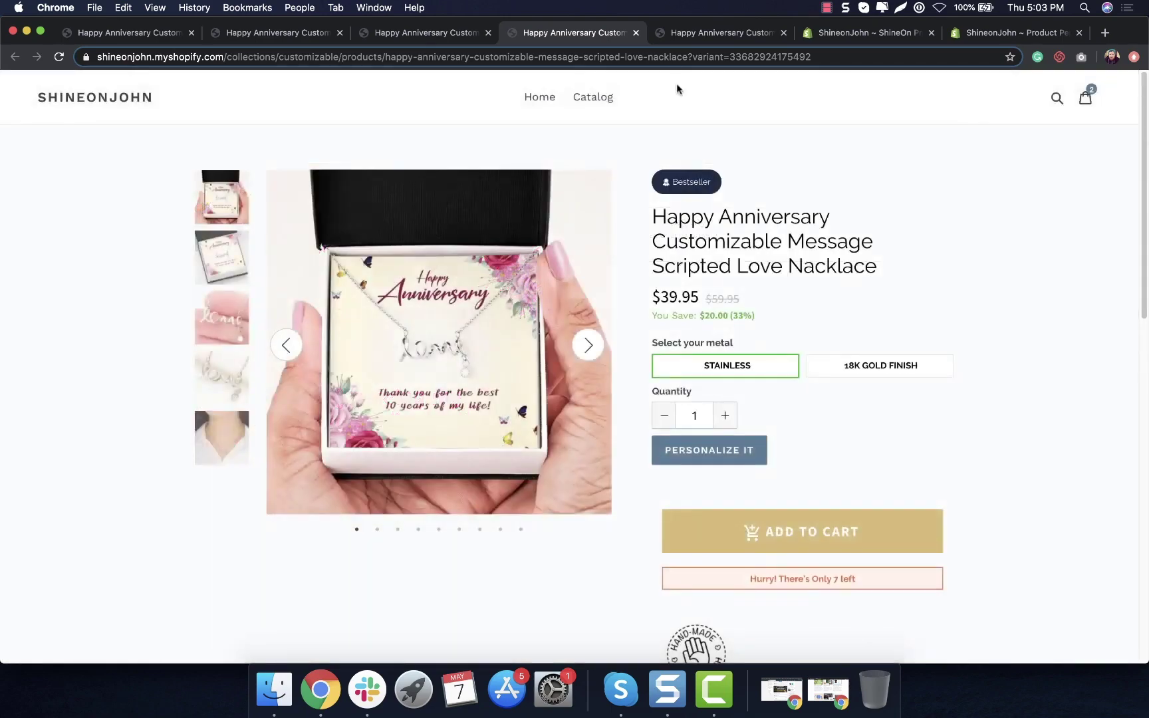
pyautogui.click(692, 40)
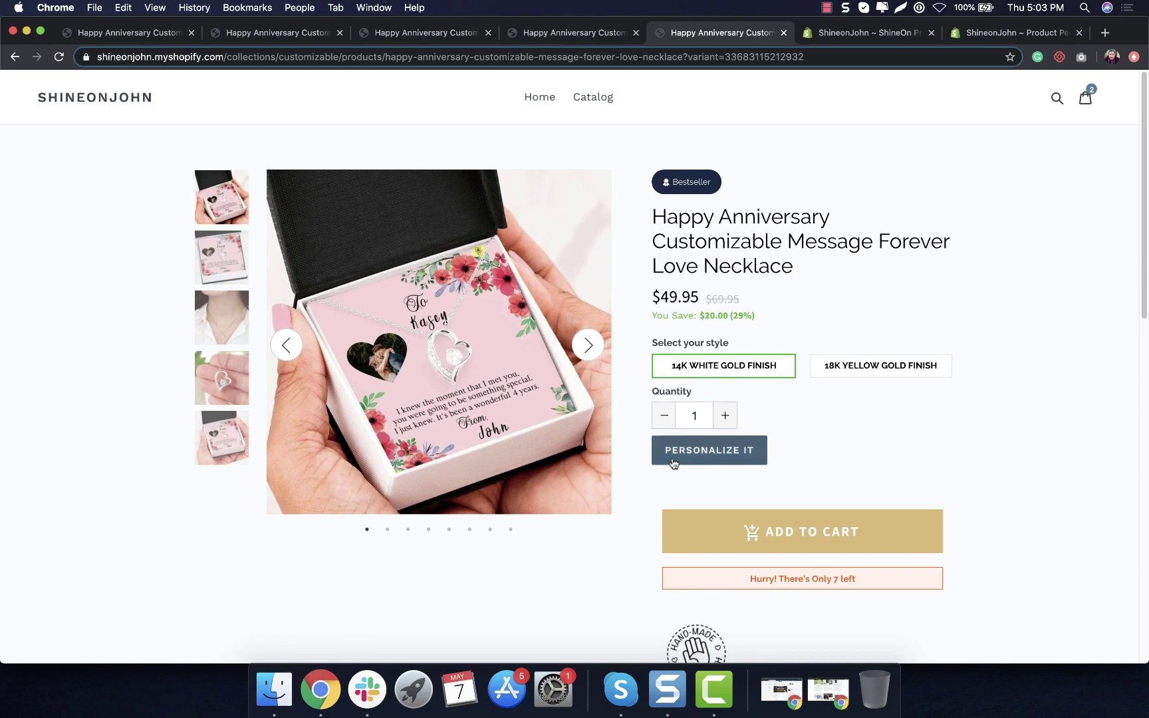
pyautogui.click(673, 462)
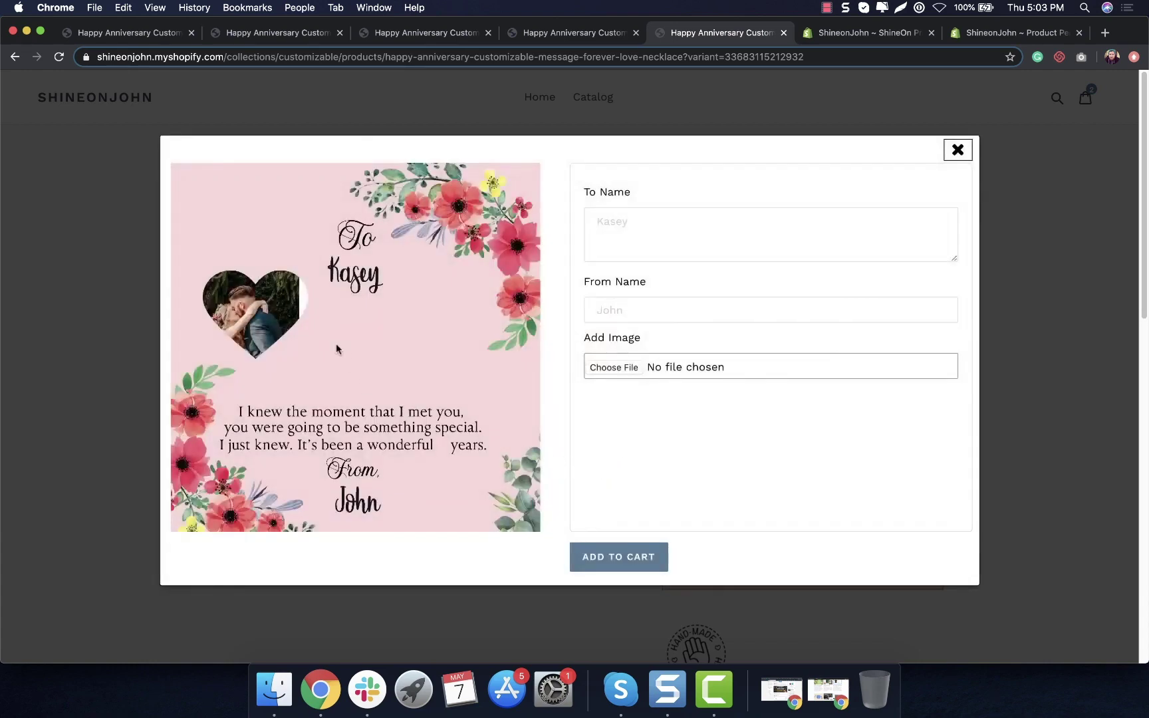
# Fill in the To Name and From Name fields with the recipient's and sender's names.
pyautogui.click(639, 244)
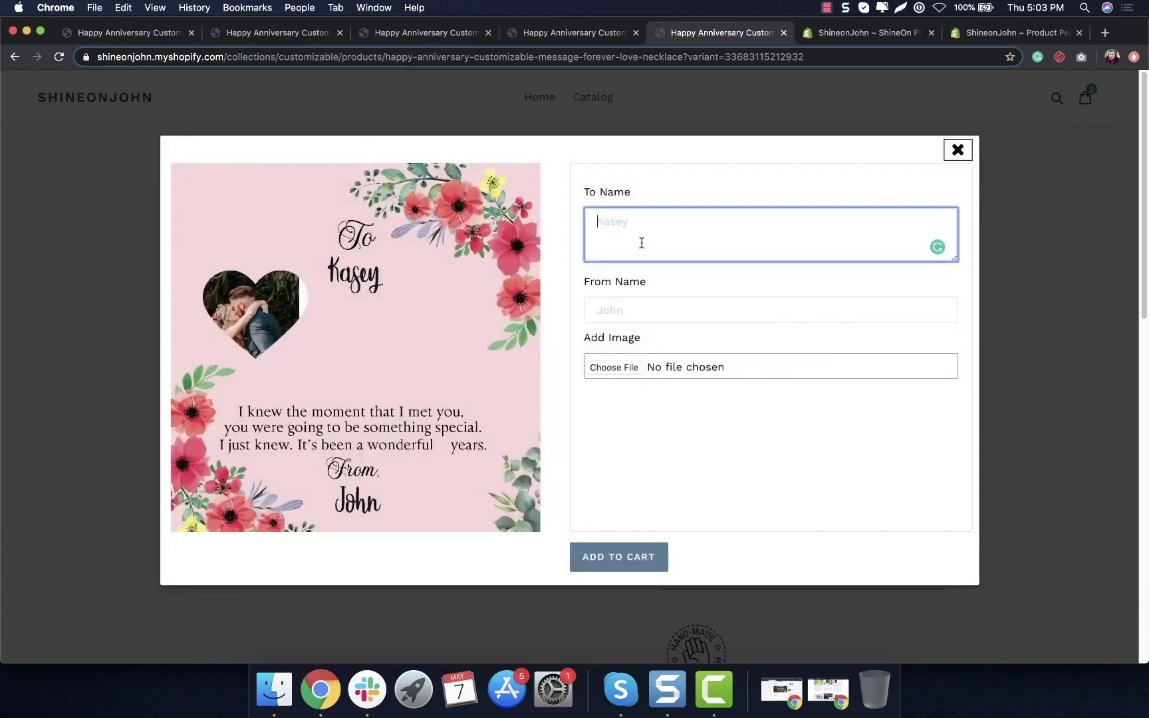
pyautogui.write('Ellen')
pyautogui.click(638, 309)
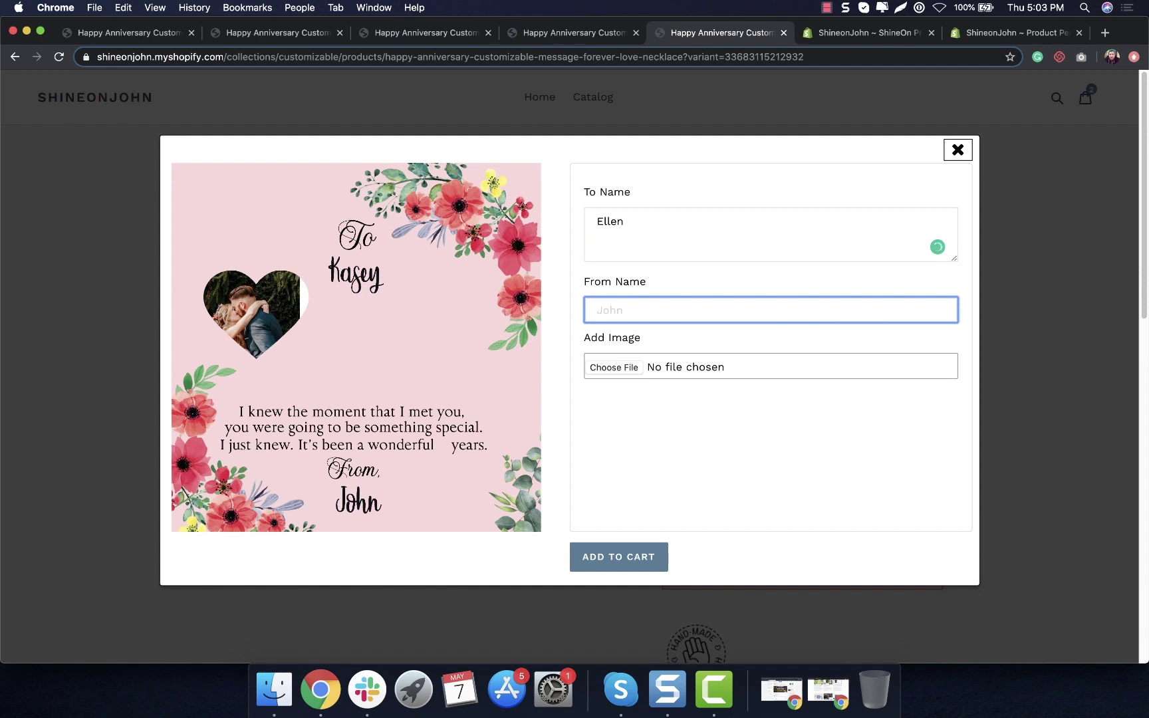
pyautogui.write('Jim')
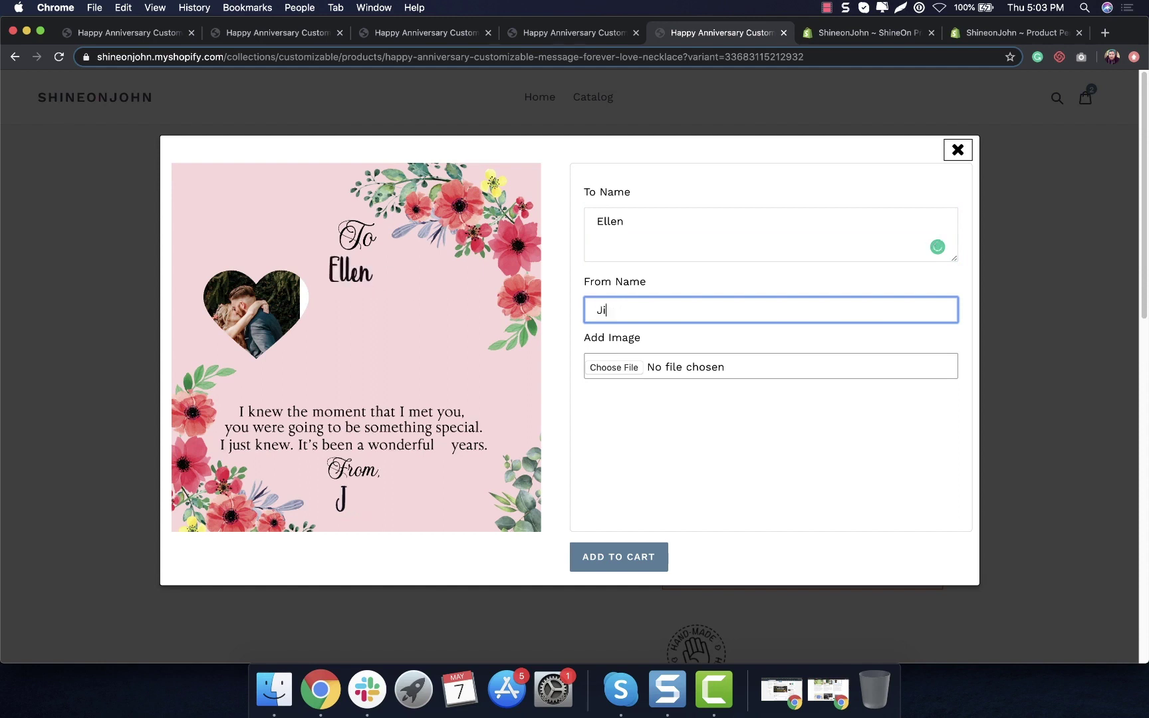
pyautogui.click(626, 367)
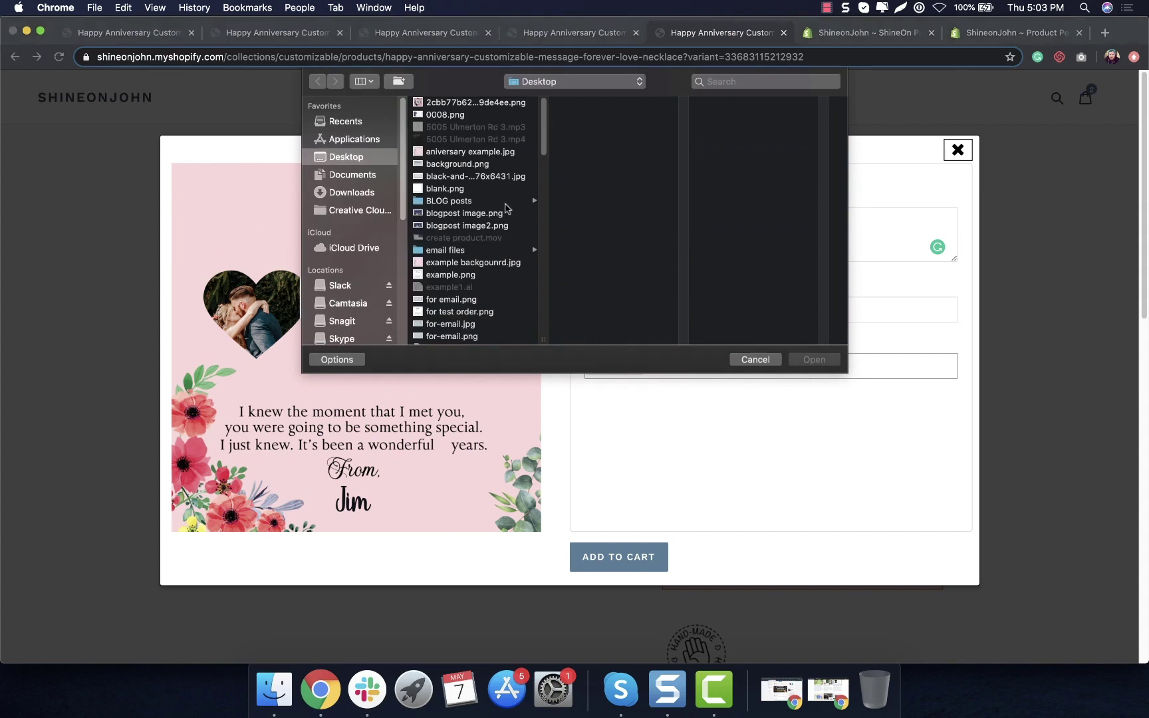
# Upload the second wedding photo from Desktop > test designs > shineondesigs as the card image.
pyautogui.scroll(-10, 494, 208)
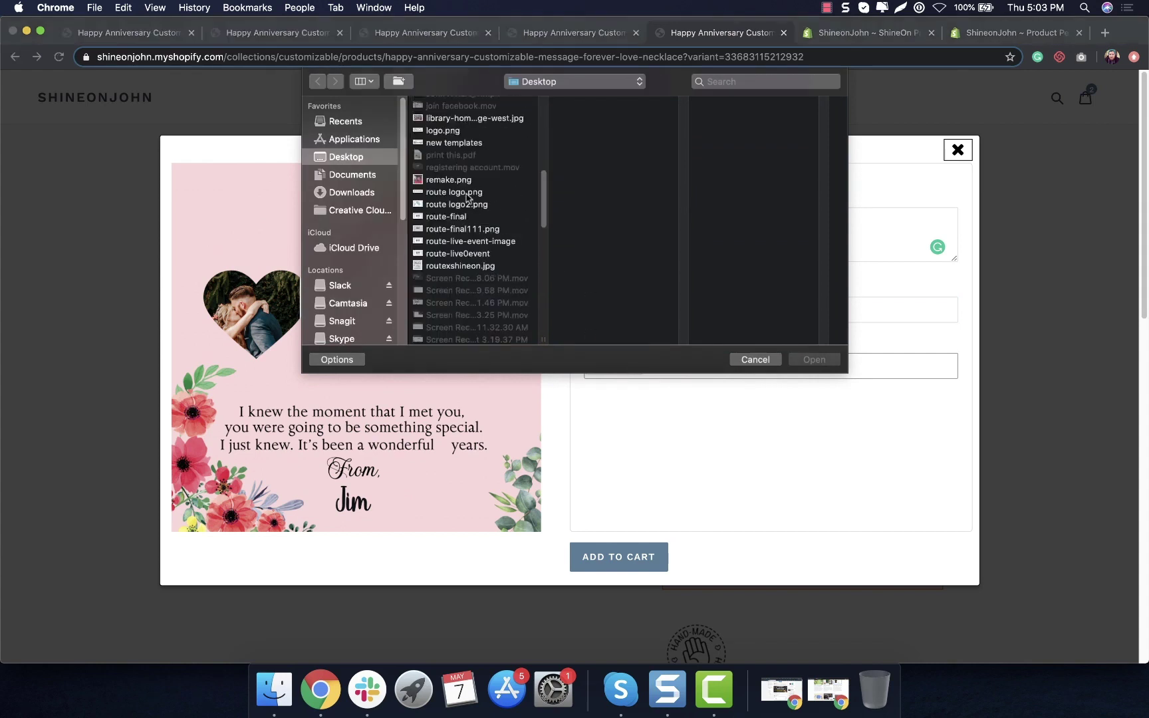
pyautogui.scroll(-5, 466, 196)
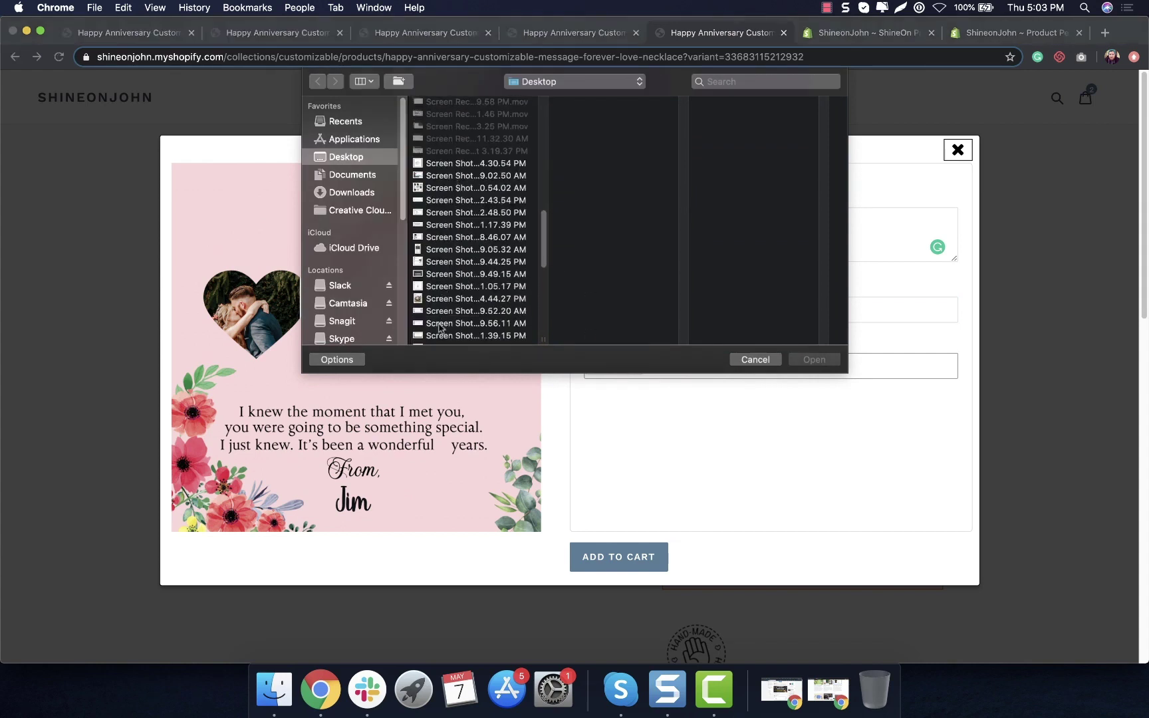
pyautogui.scroll(-5, 458, 271)
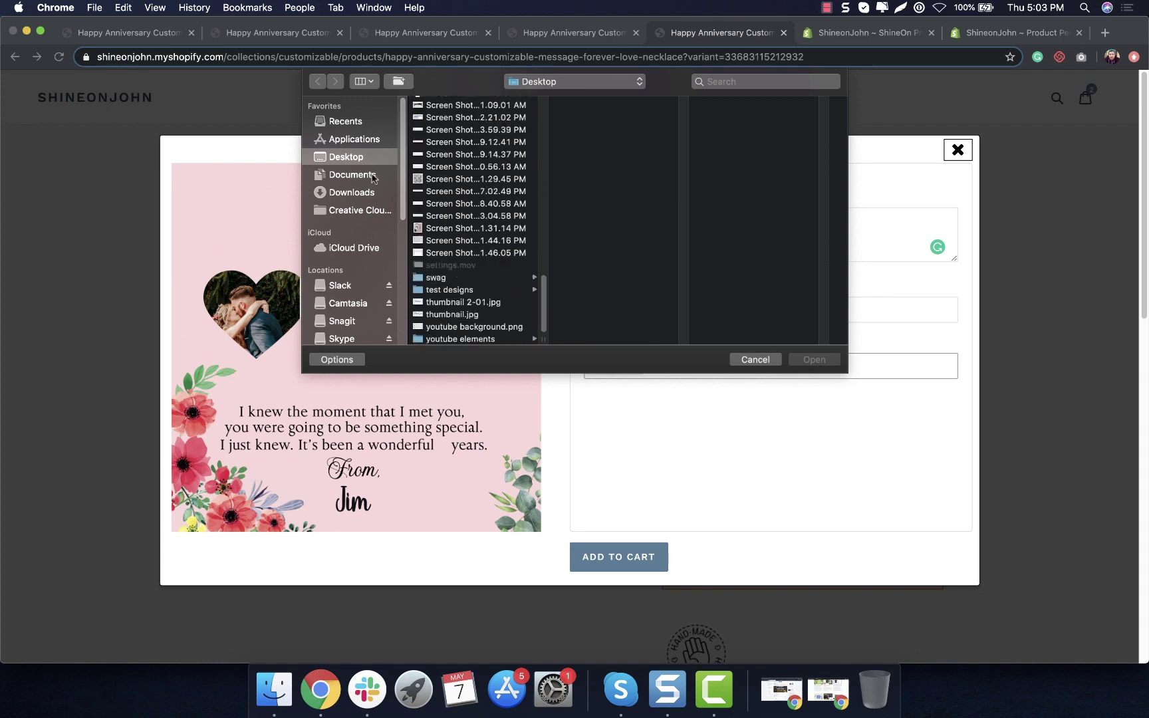
pyautogui.click(343, 193)
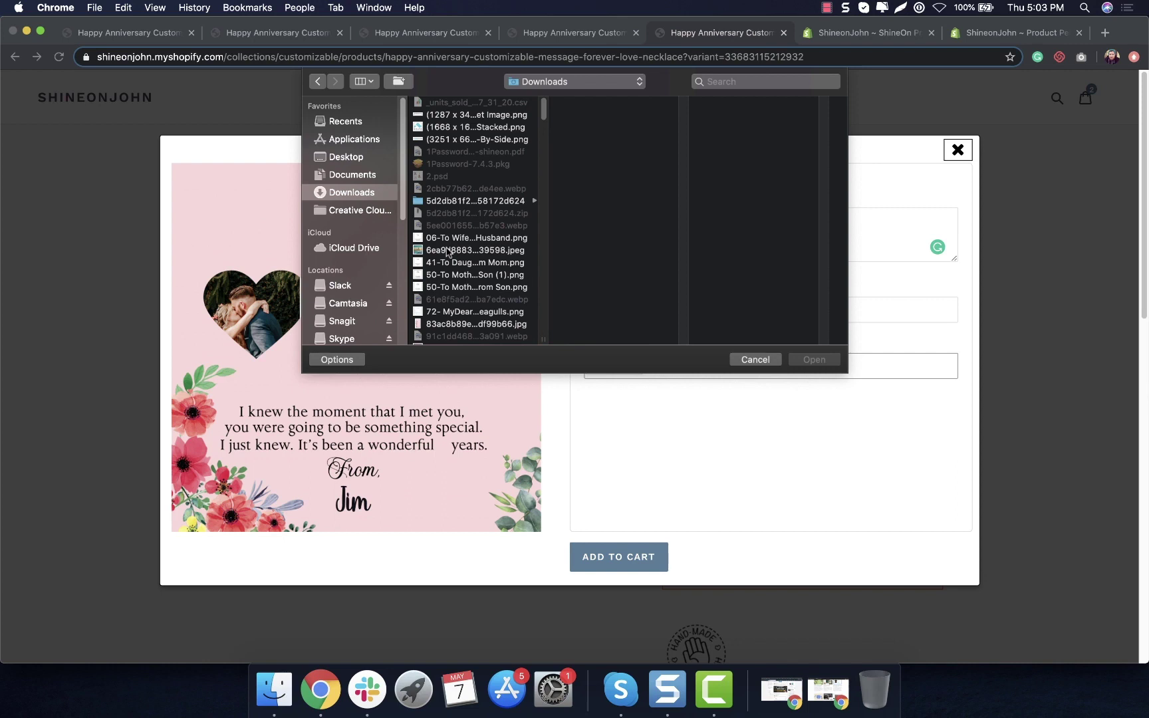
pyautogui.click(360, 157)
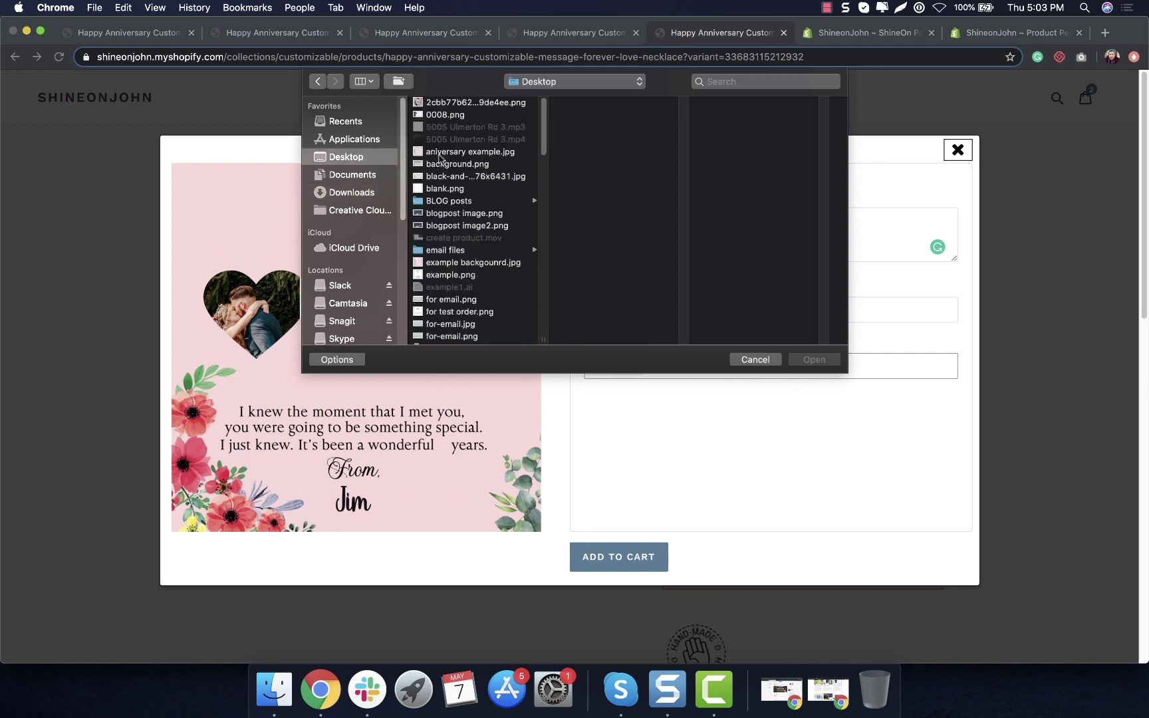
pyautogui.scroll(-10, 452, 176)
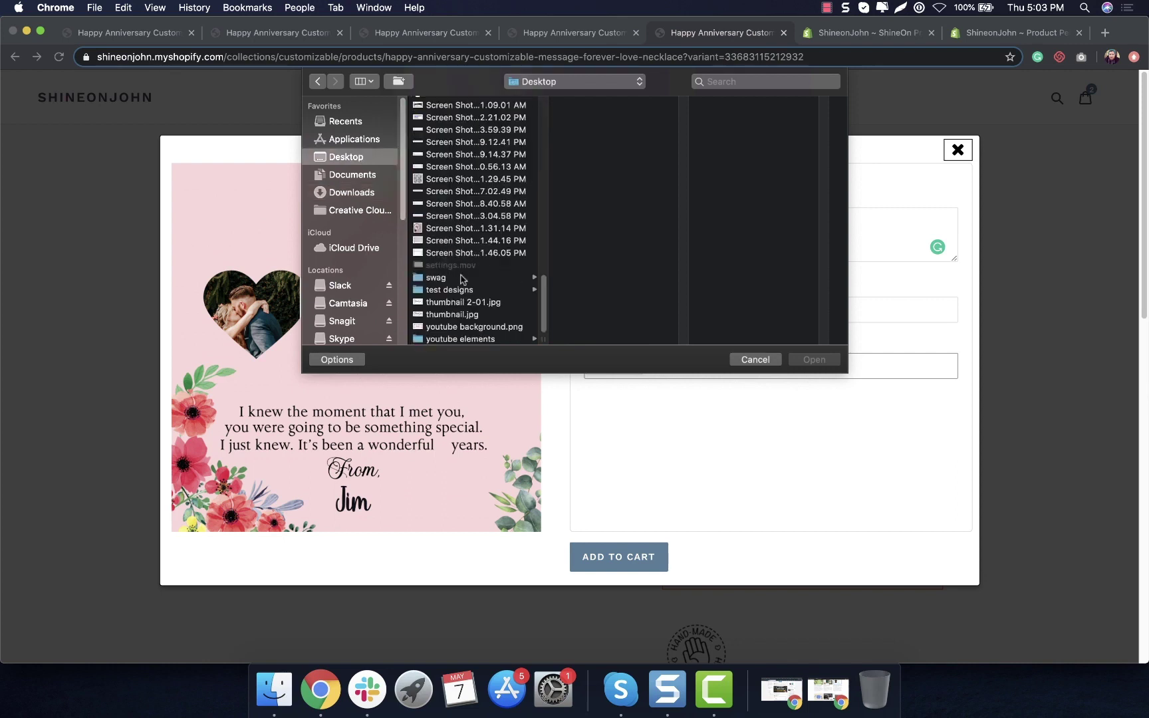
pyautogui.click(456, 292)
pyautogui.click(601, 105)
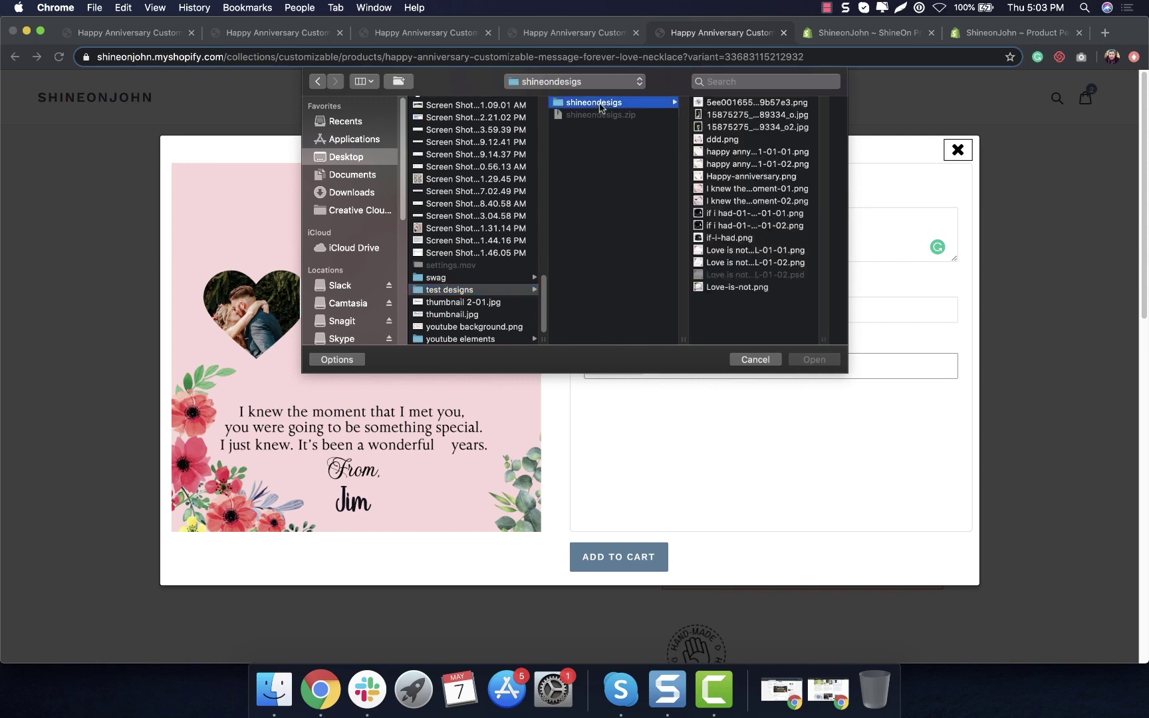
pyautogui.click(712, 115)
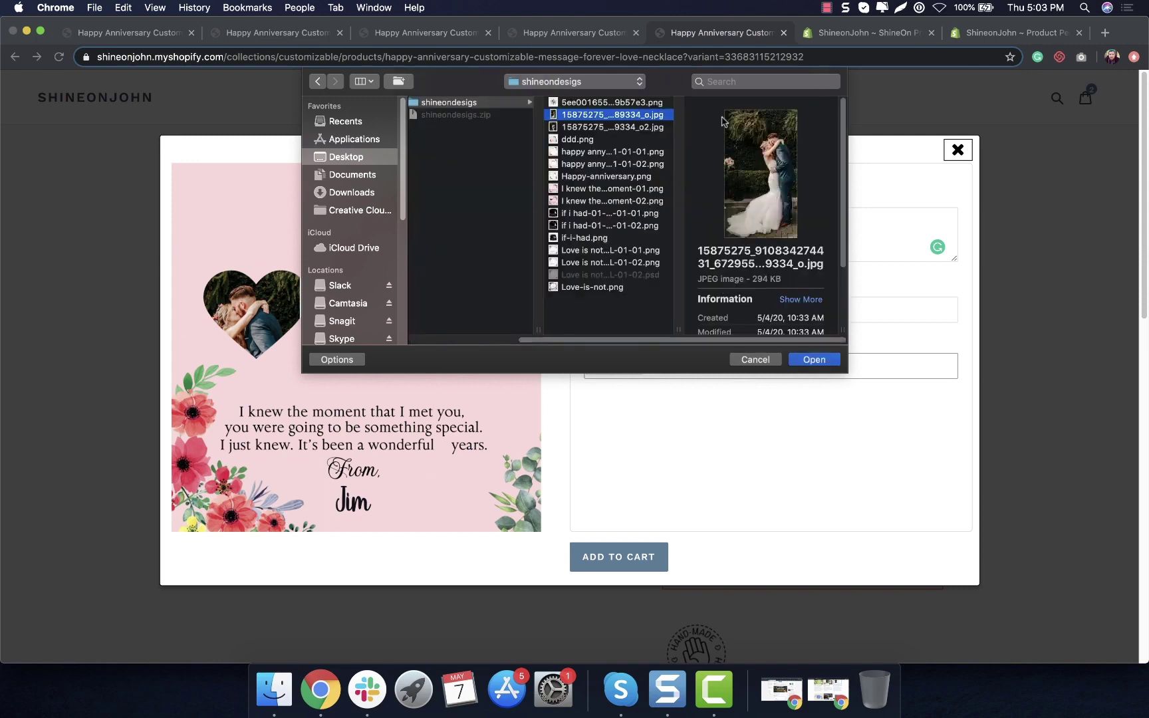
pyautogui.click(568, 130)
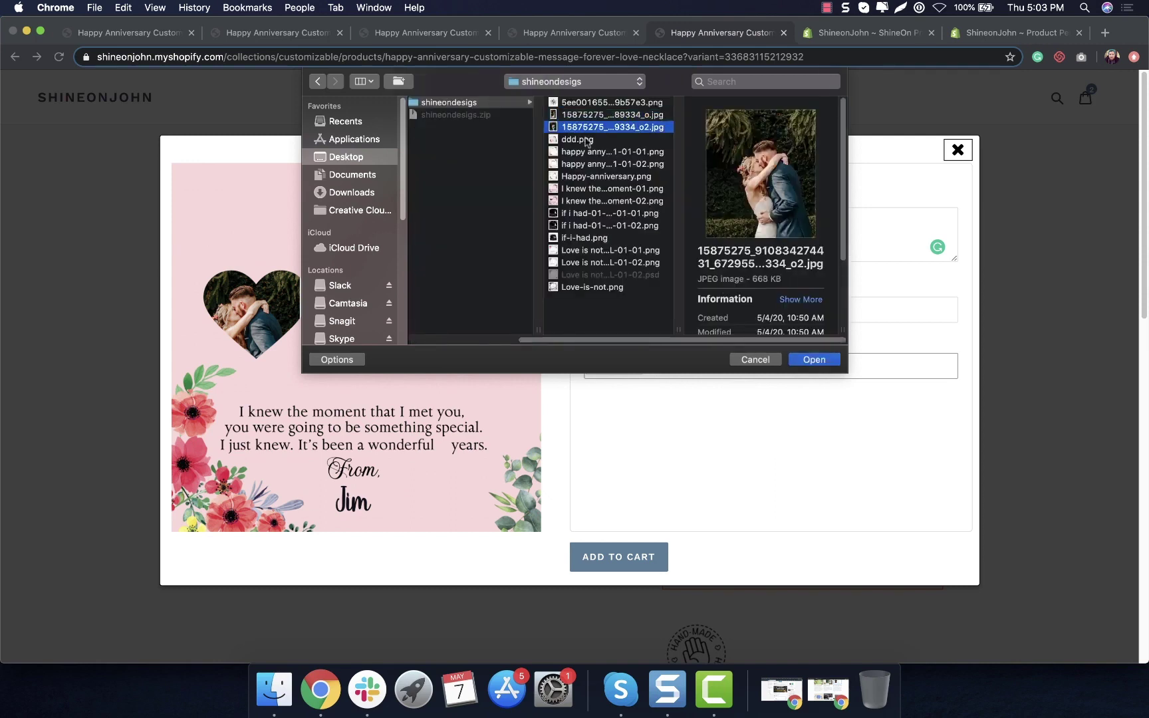
pyautogui.click(807, 360)
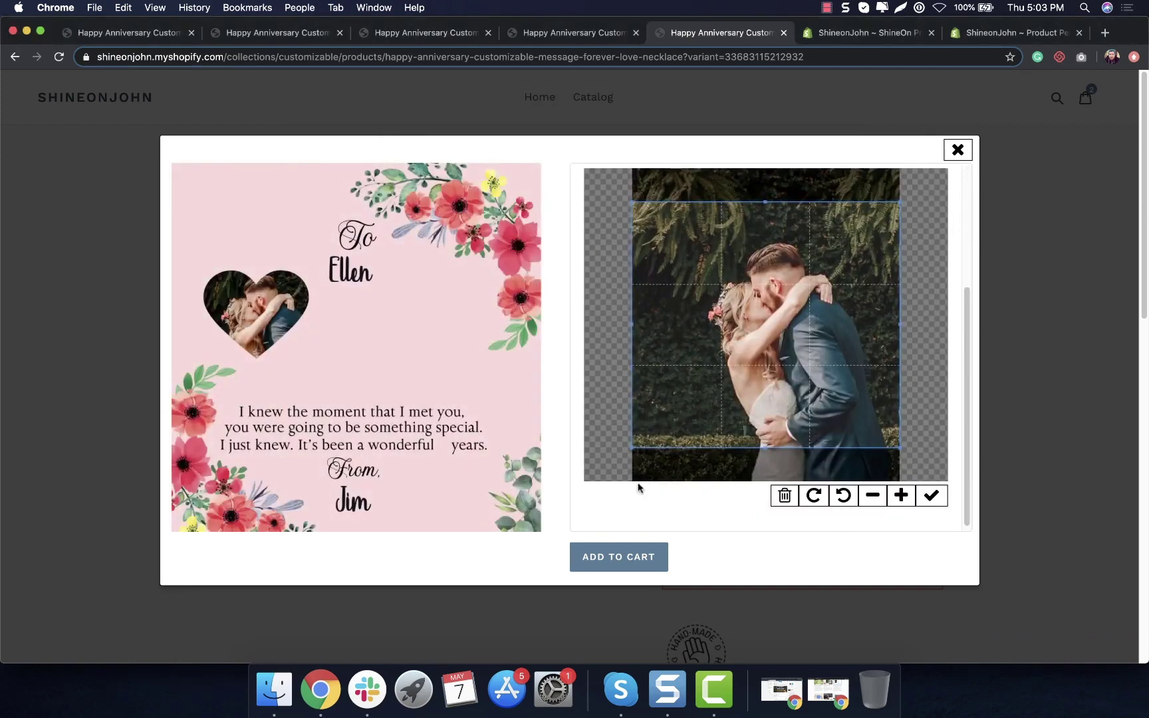
# Crop the wedding photo so the couple fills the heart cutout, then close the personalizer.
pyautogui.moveTo(637, 451); pyautogui.dragTo(587, 503)
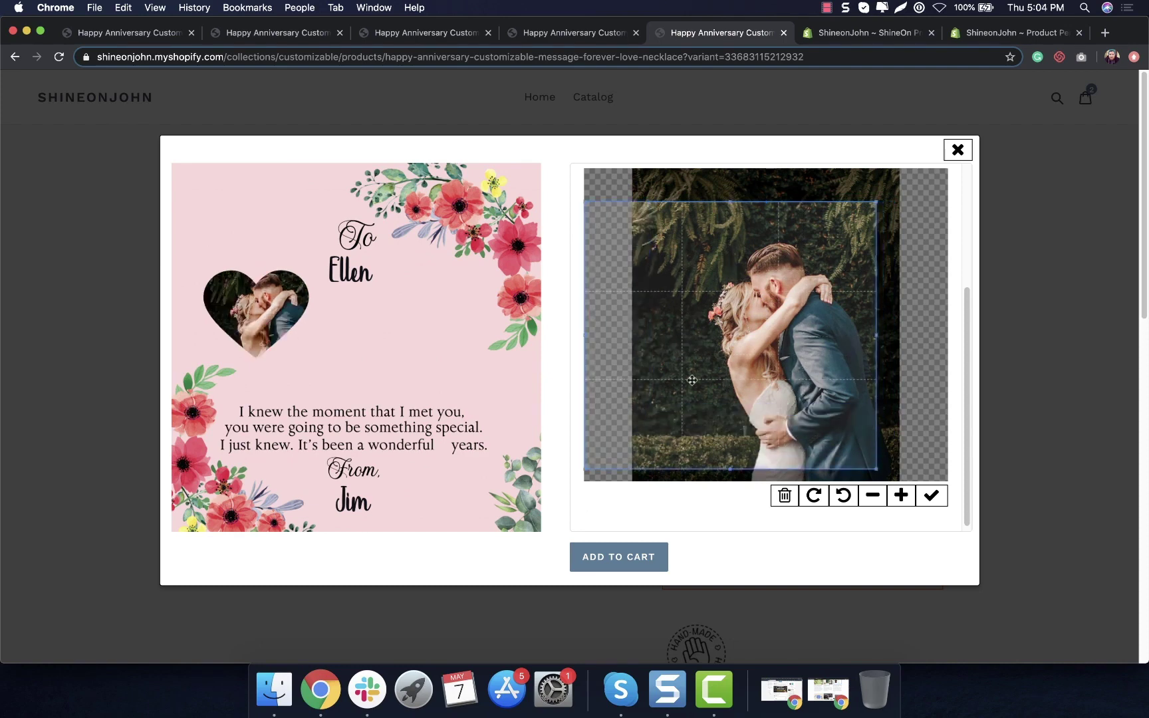
pyautogui.moveTo(688, 380); pyautogui.dragTo(717, 360)
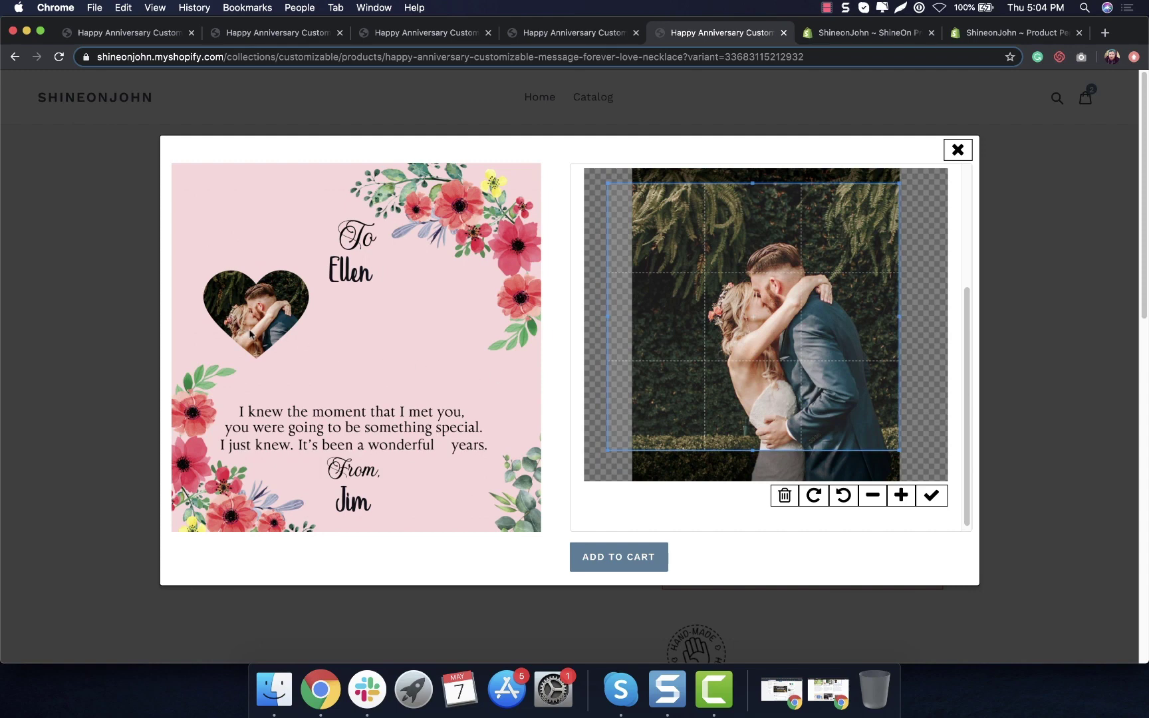
pyautogui.moveTo(607, 450); pyautogui.dragTo(625, 434)
pyautogui.moveTo(676, 398); pyautogui.dragTo(675, 404)
pyautogui.moveTo(897, 440); pyautogui.dragTo(928, 470)
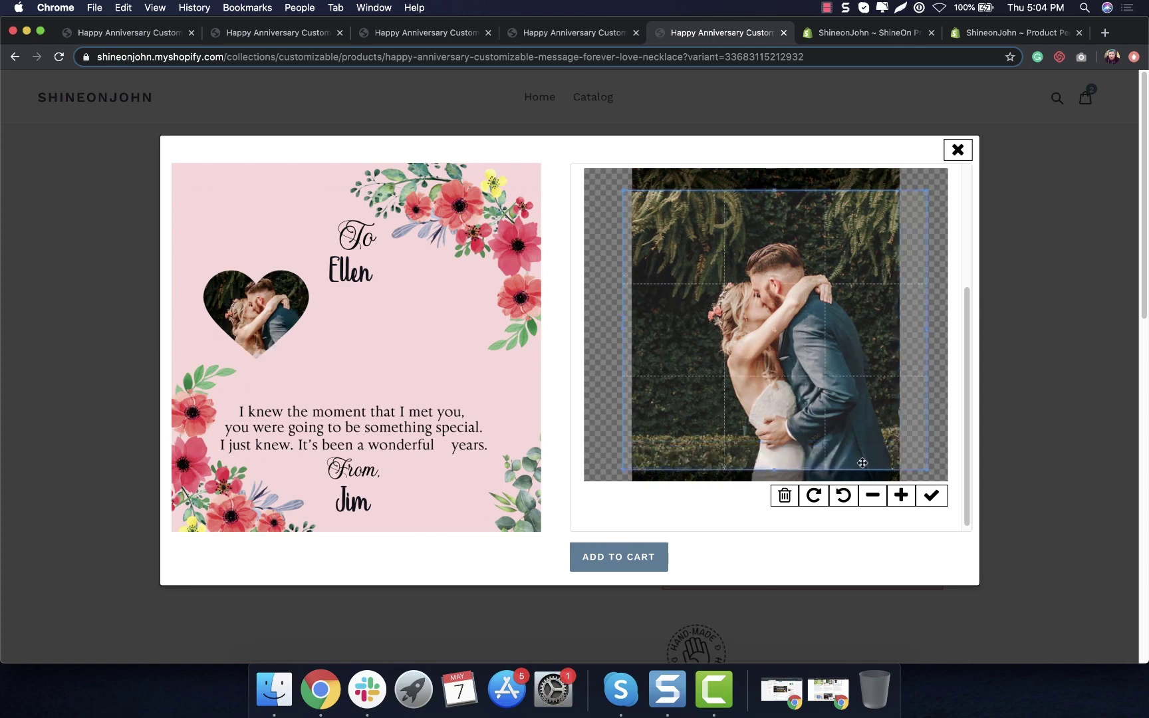
pyautogui.moveTo(620, 192); pyautogui.dragTo(612, 181)
pyautogui.moveTo(747, 284)
pyautogui.mouseDown()
pyautogui.moveTo(750, 308)
pyautogui.moveTo(749, 279)
pyautogui.moveTo(750, 288)
pyautogui.mouseUp()
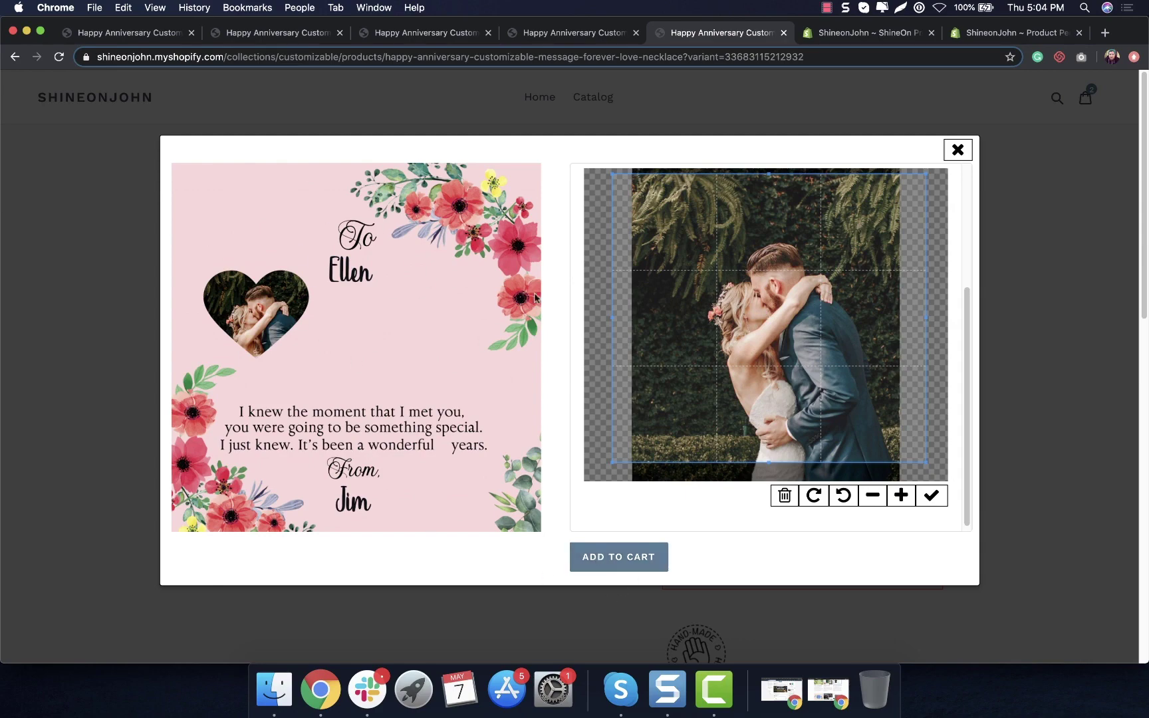
pyautogui.click(958, 151)
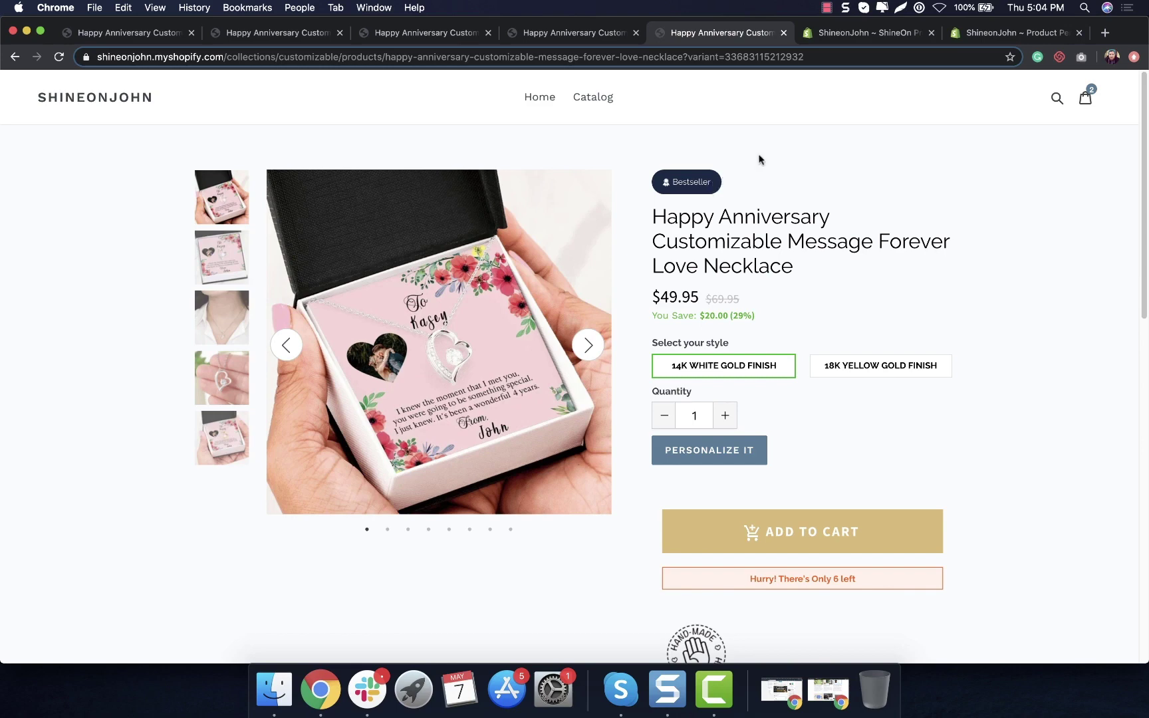
# Edit the configuration of the Happy Anniversary Customizable Message Forever Love Necklace in Product Personalizer.
pyautogui.click(996, 34)
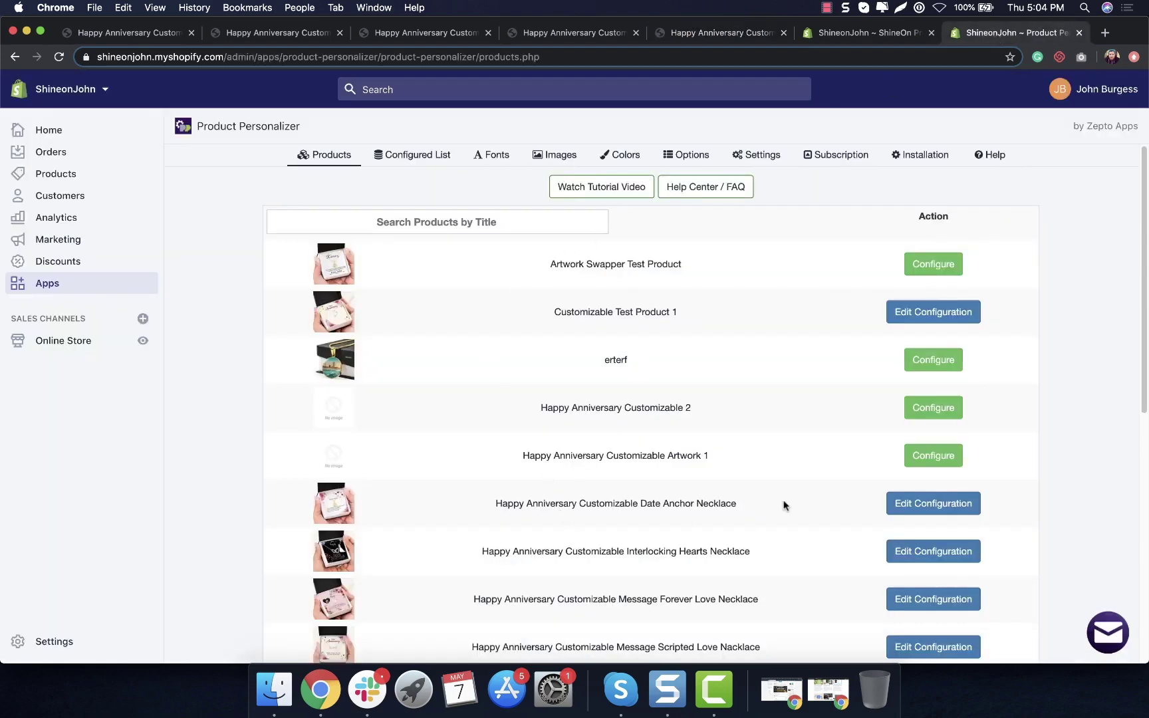
pyautogui.scroll(-1, 806, 522)
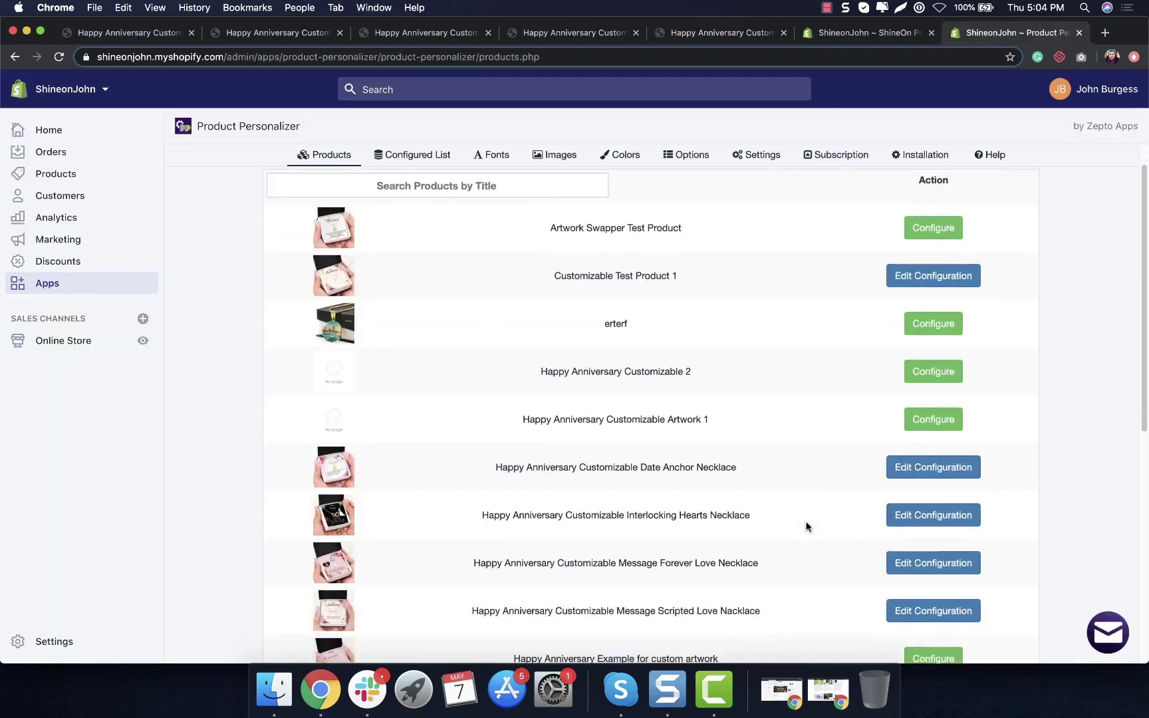
pyautogui.click(903, 564)
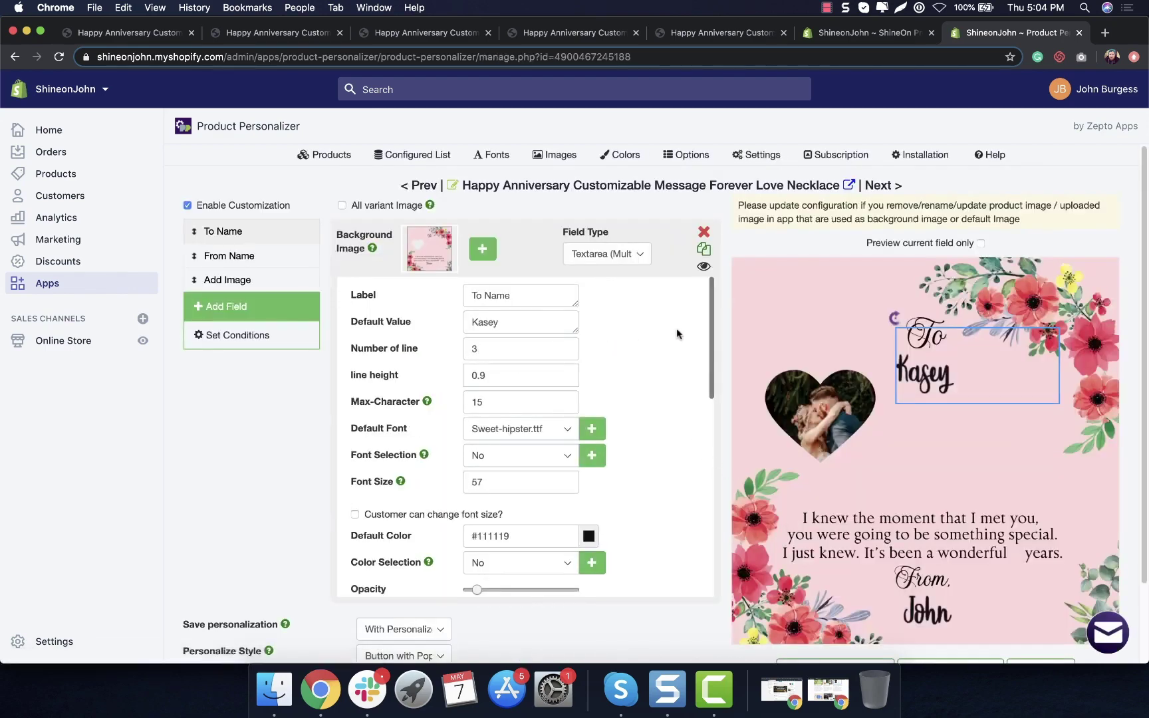
# Start a new background image upload and locate the shineondesigs folder in Finder.
pyautogui.click(430, 249)
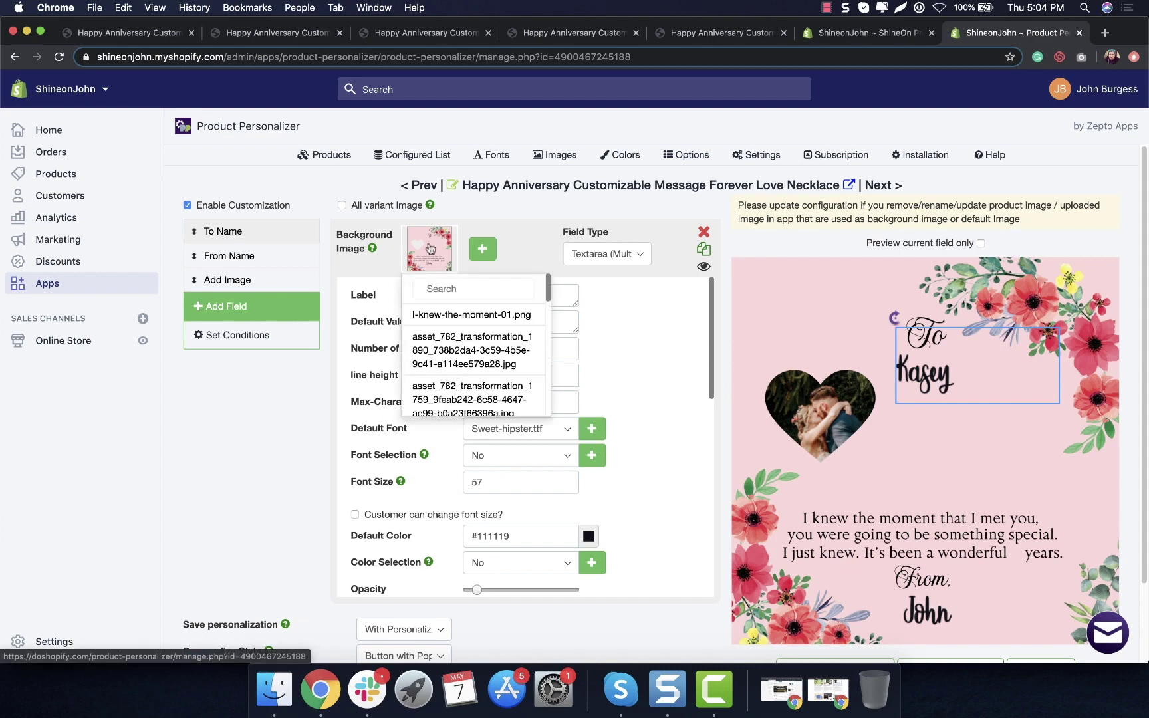
pyautogui.click(479, 255)
pyautogui.click(274, 690)
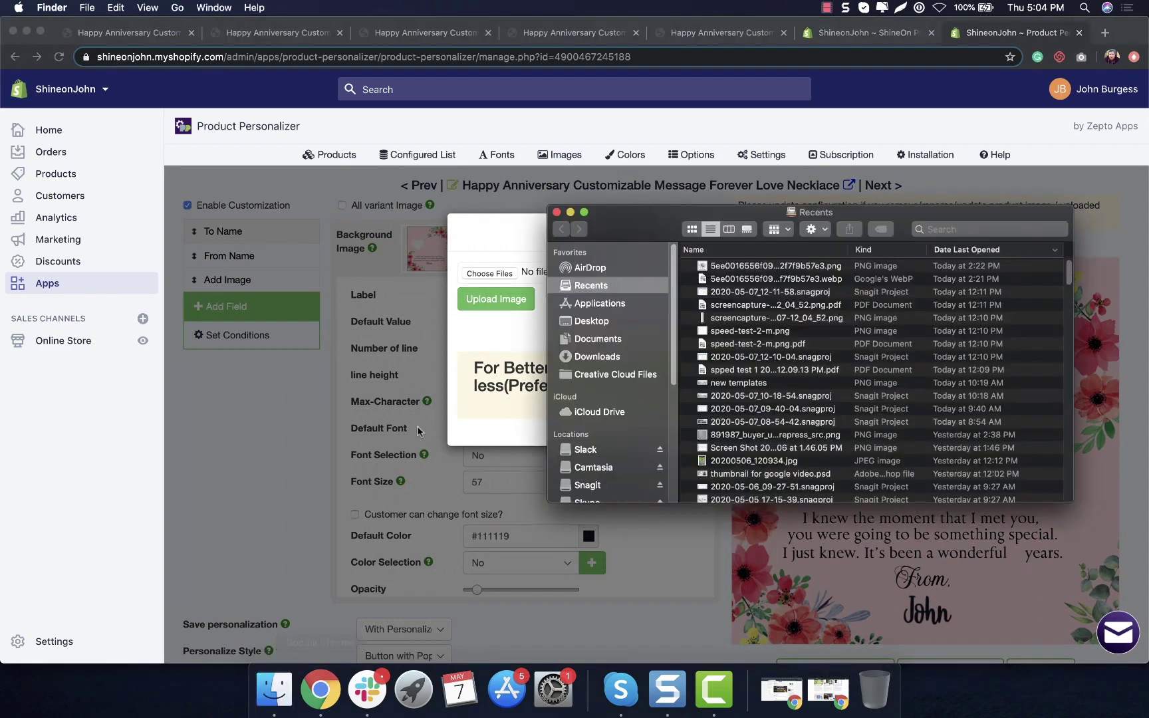
pyautogui.click(591, 321)
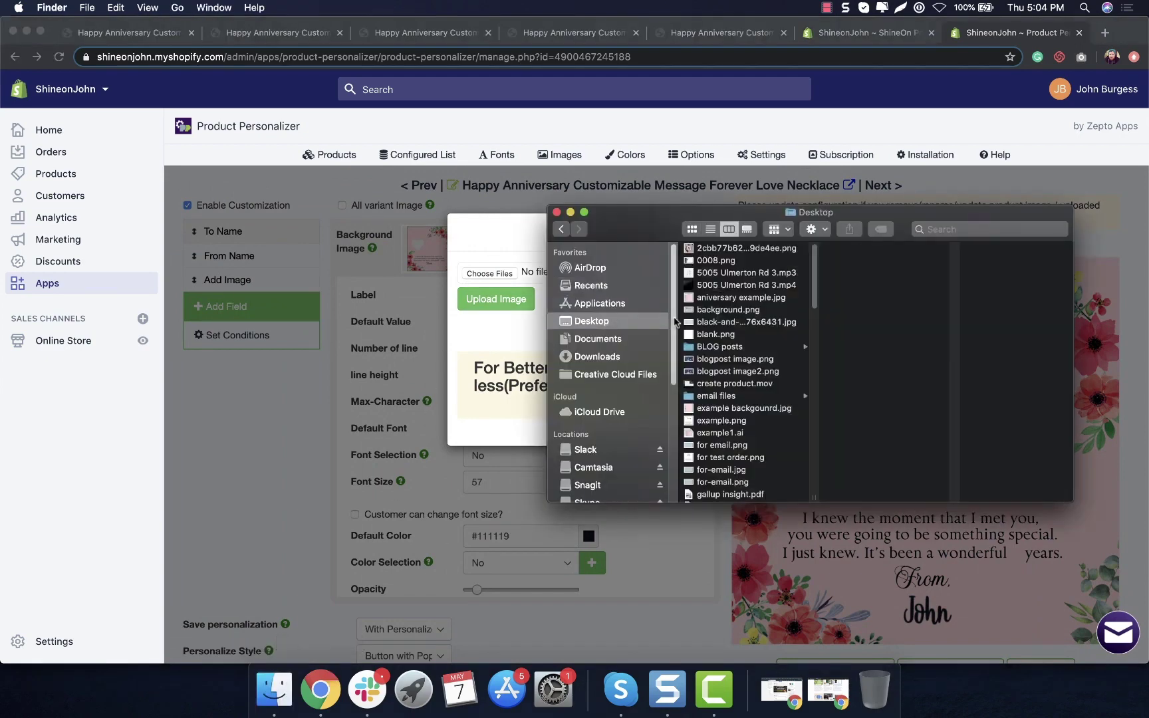
pyautogui.scroll(-10, 718, 399)
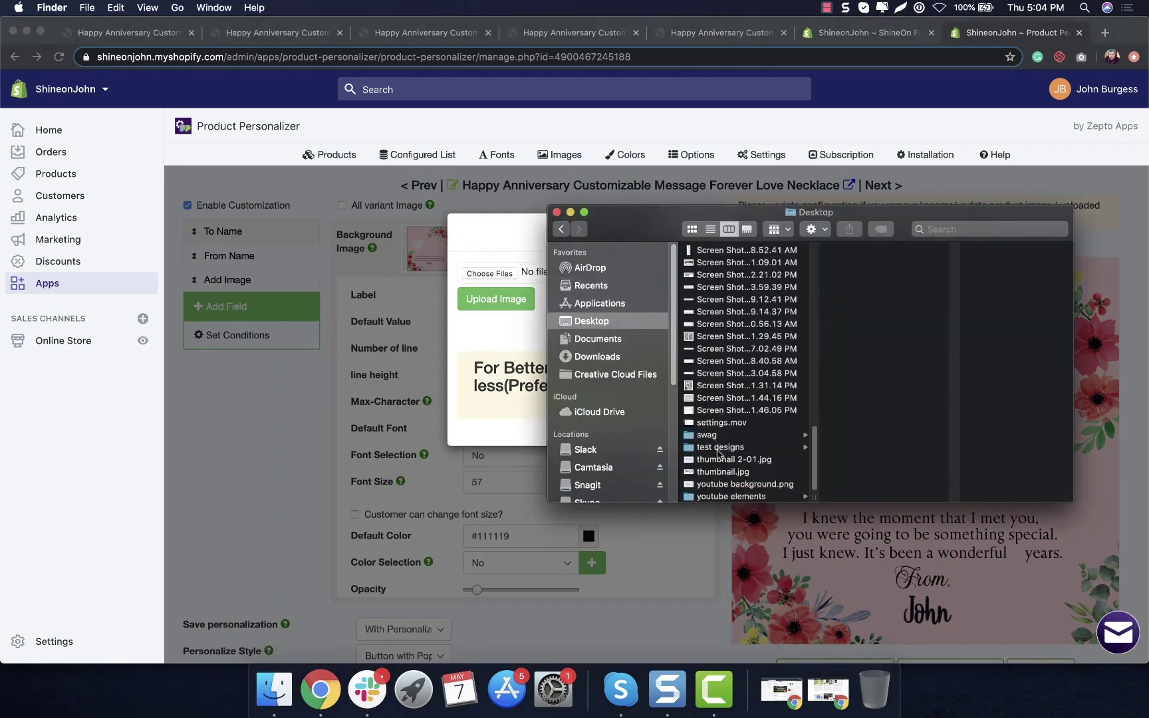
pyautogui.click(718, 448)
pyautogui.click(861, 249)
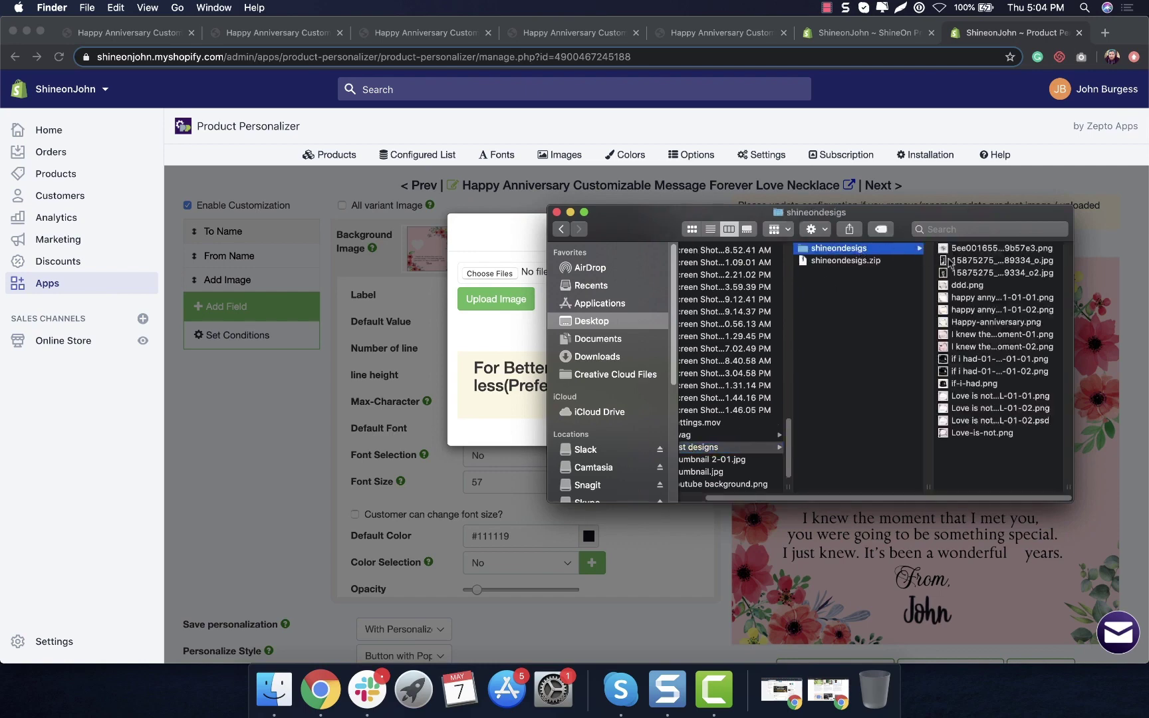
# View the message card design image, then close Preview and Finder and return to the Upload image dialog.
pyautogui.doubleClick(962, 335)
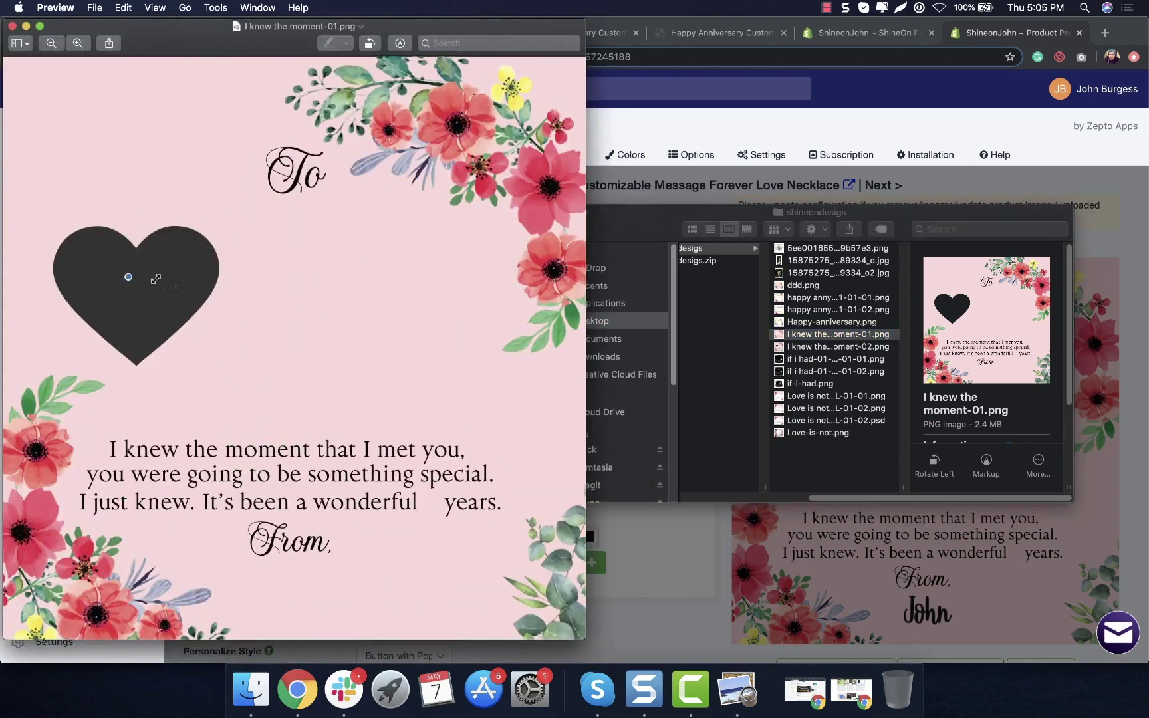
pyautogui.click(13, 26)
pyautogui.click(570, 213)
pyautogui.click(839, 233)
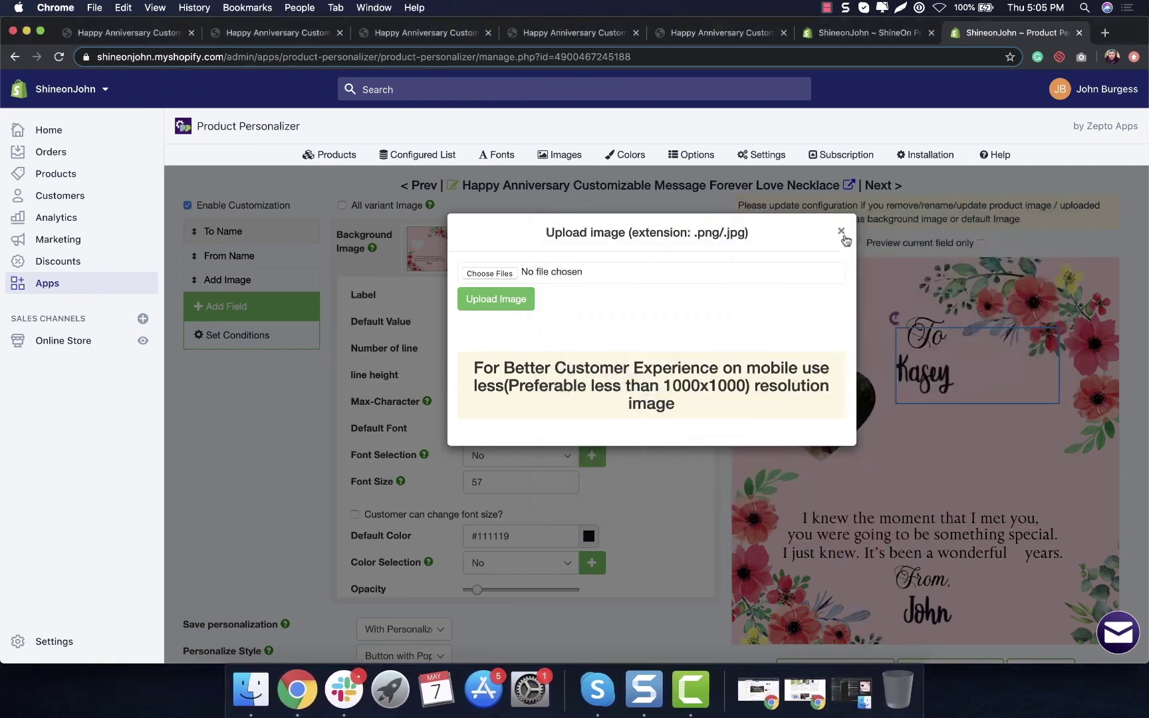
# Close the upload dialog and review the From Name, To Name and Add Image settings (Bottom layer, 200×200 px minimum).
pyautogui.click(839, 233)
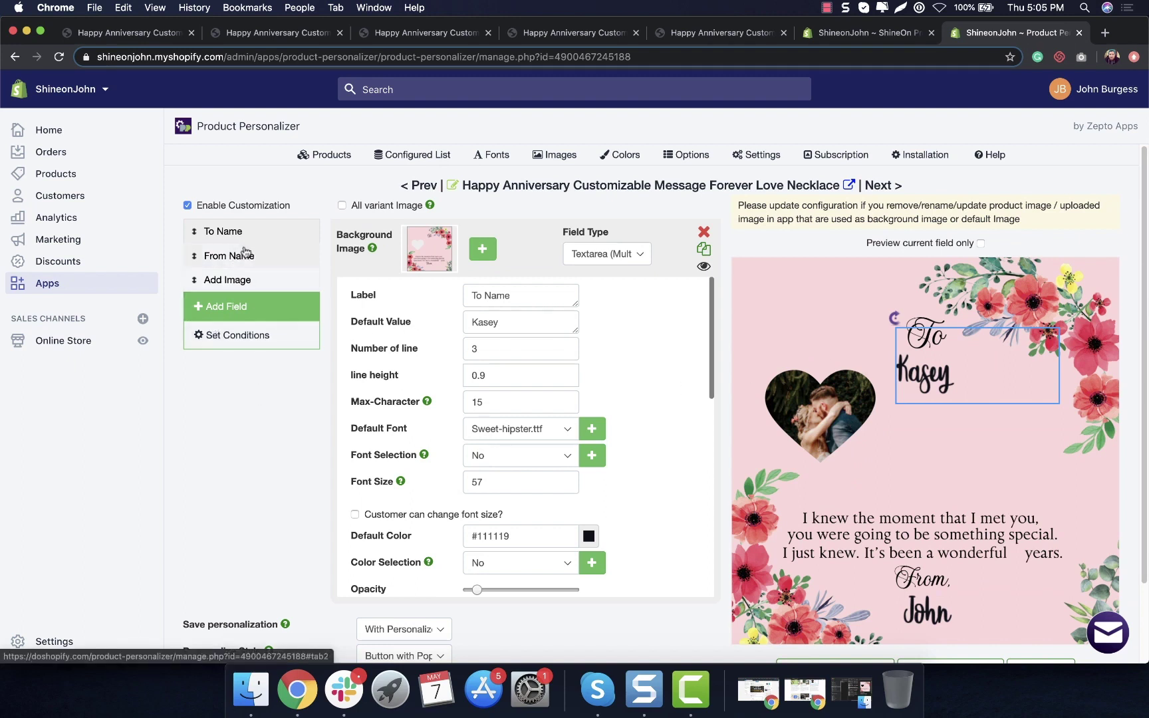
pyautogui.click(244, 254)
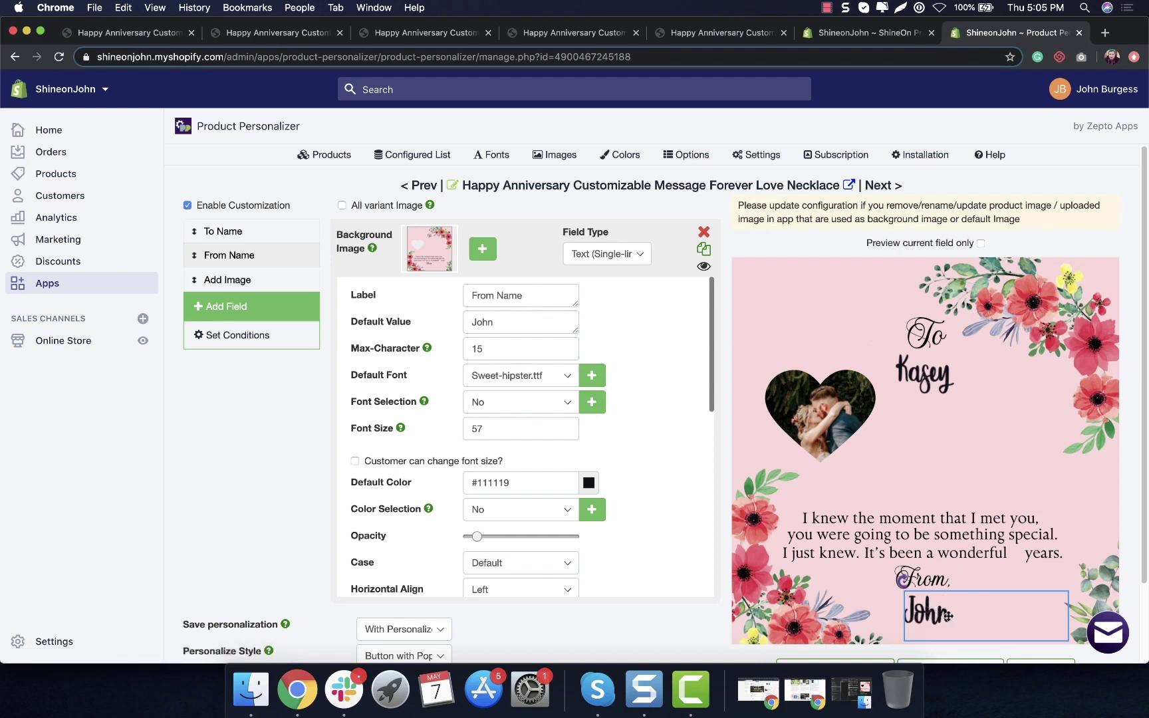
pyautogui.click(218, 230)
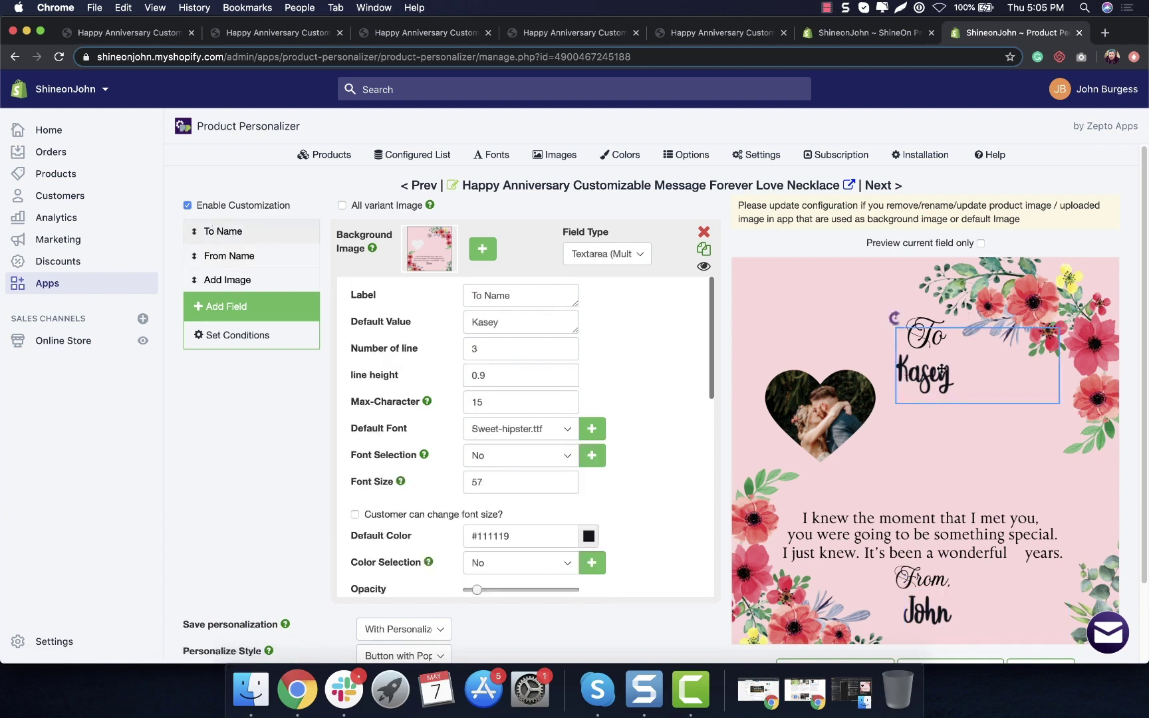
pyautogui.click(245, 283)
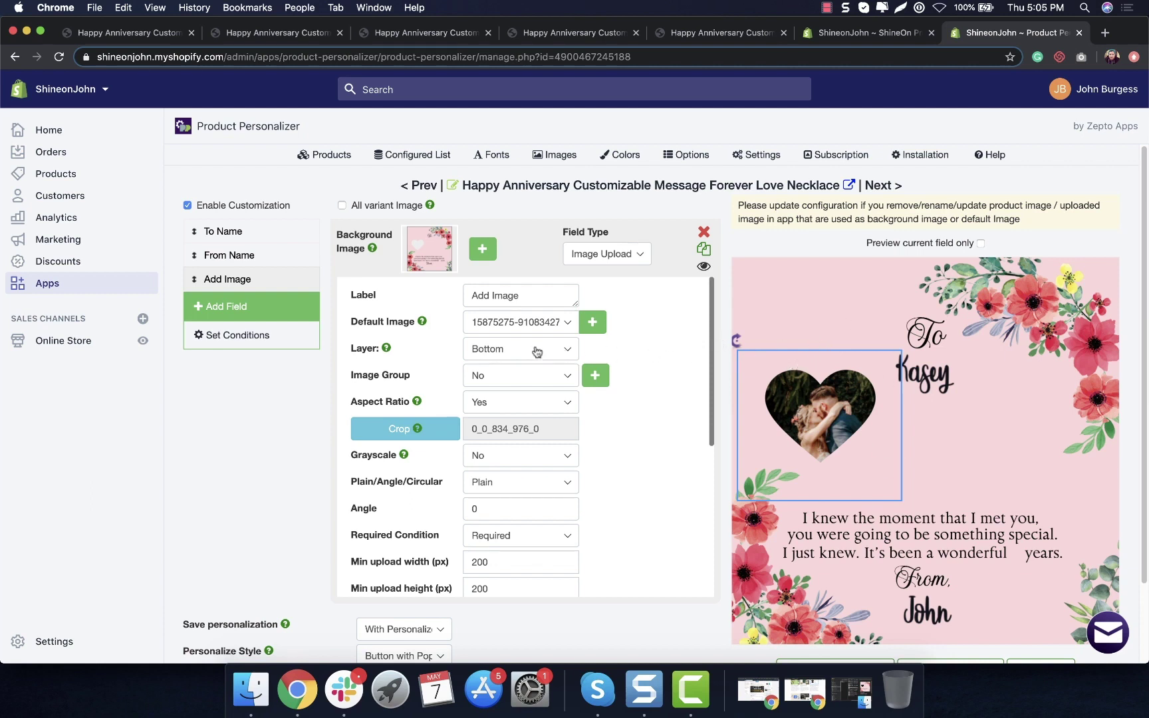
pyautogui.scroll(-5, 513, 352)
pyautogui.scroll(5, 513, 360)
pyautogui.scroll(-5, 582, 376)
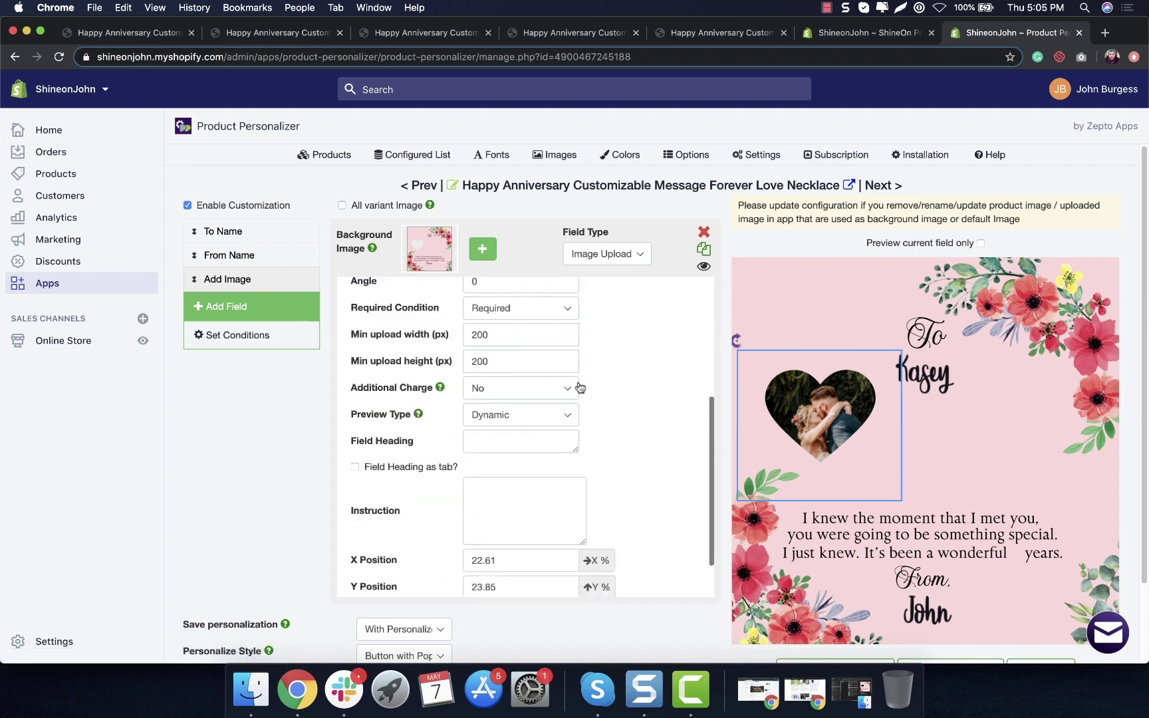
pyautogui.scroll(-3, 579, 389)
pyautogui.scroll(10, 580, 389)
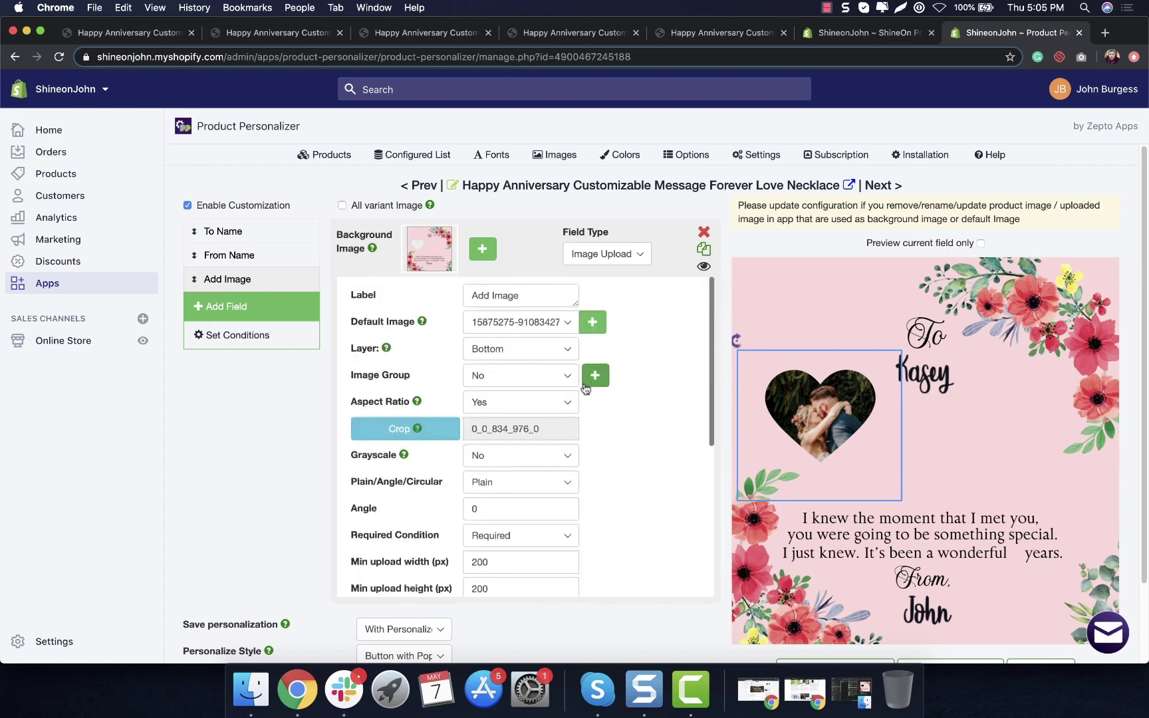
# Try the Add Image layer at Top, then return it to Bottom behind the heart cutout.
pyautogui.click(573, 353)
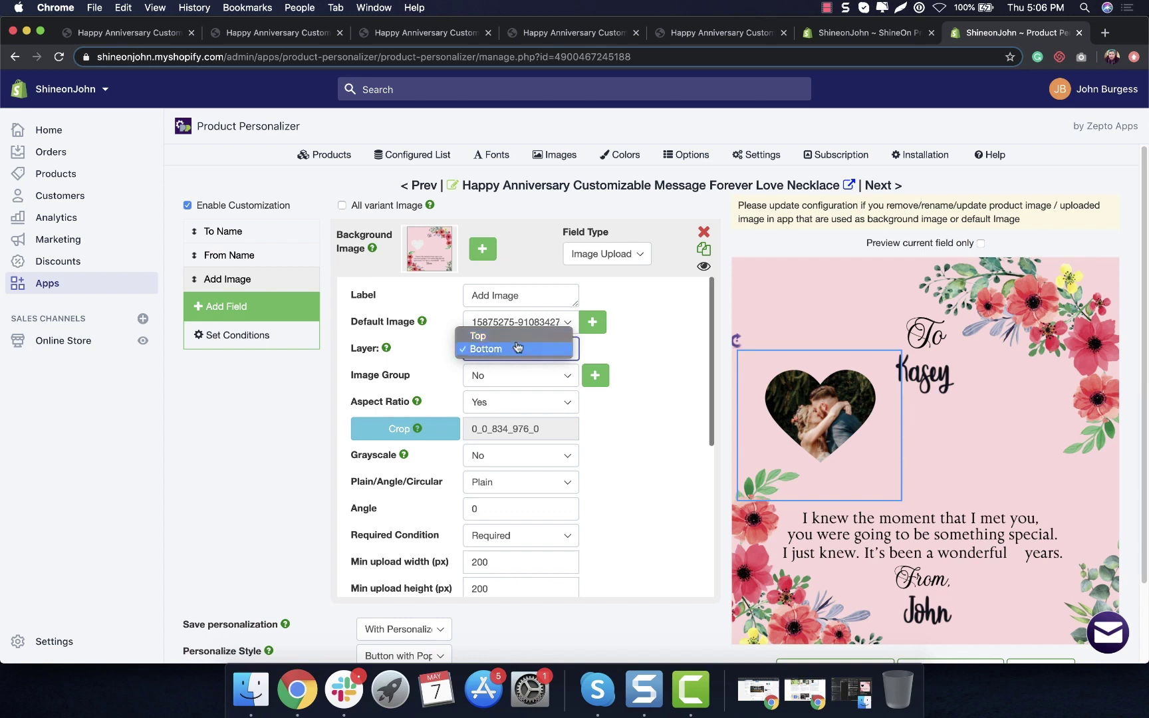
pyautogui.click(659, 404)
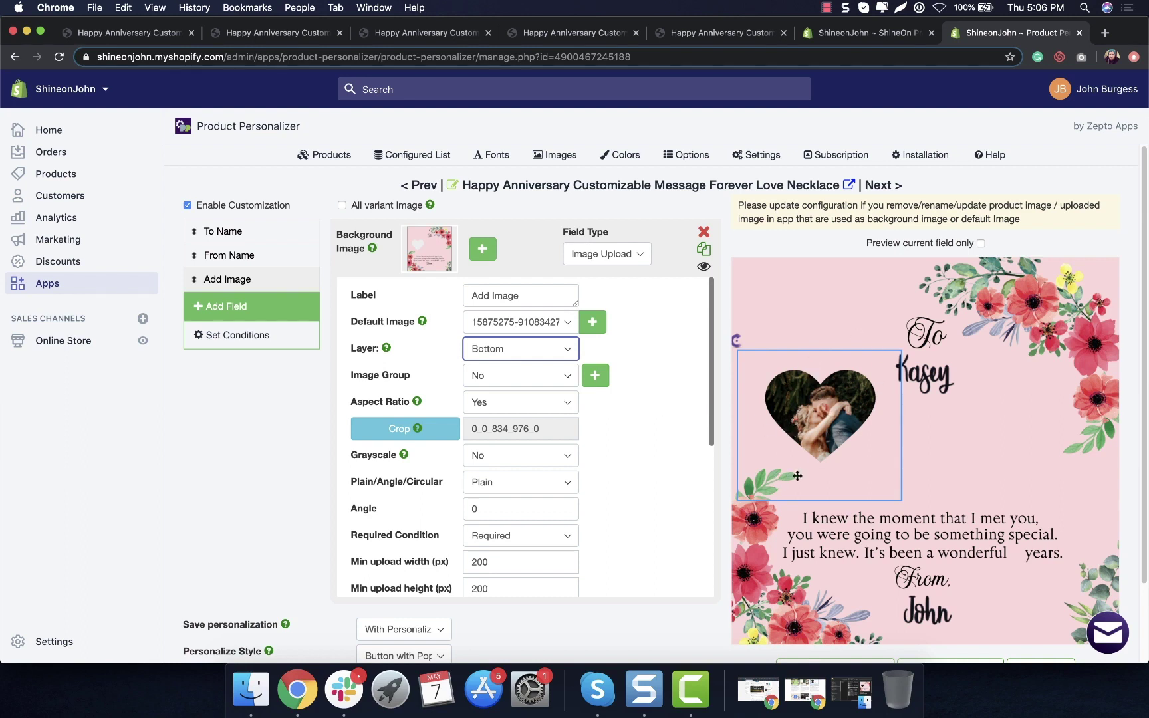
pyautogui.click(543, 354)
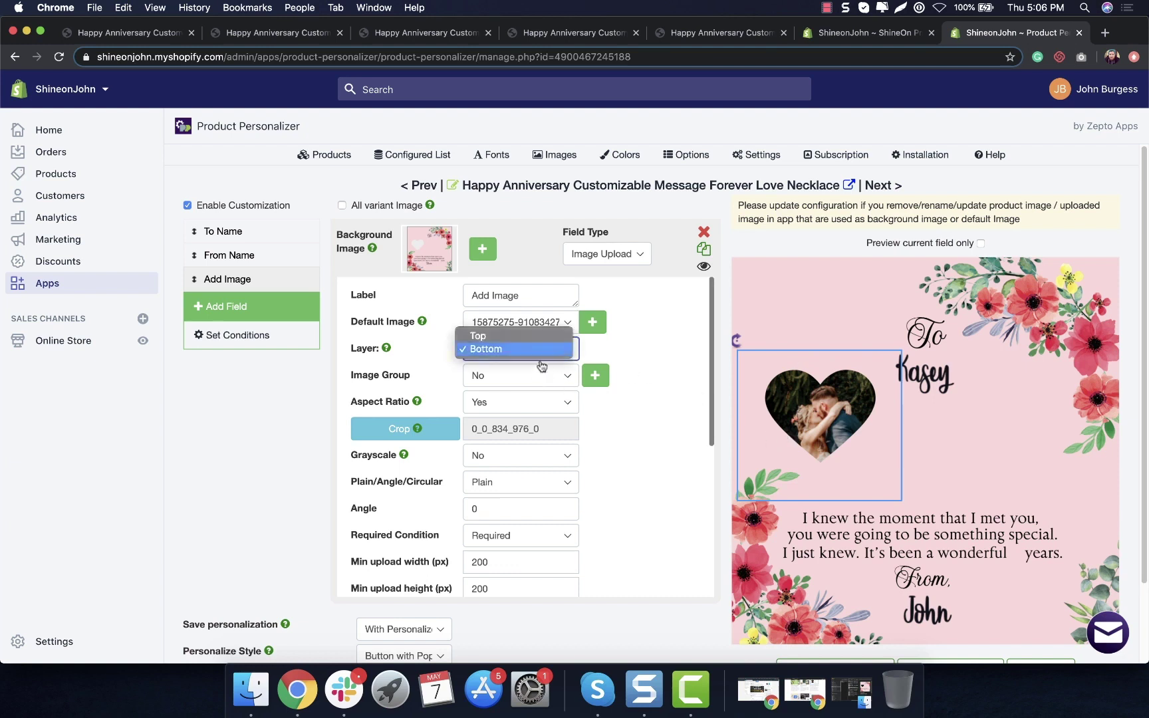
pyautogui.click(539, 336)
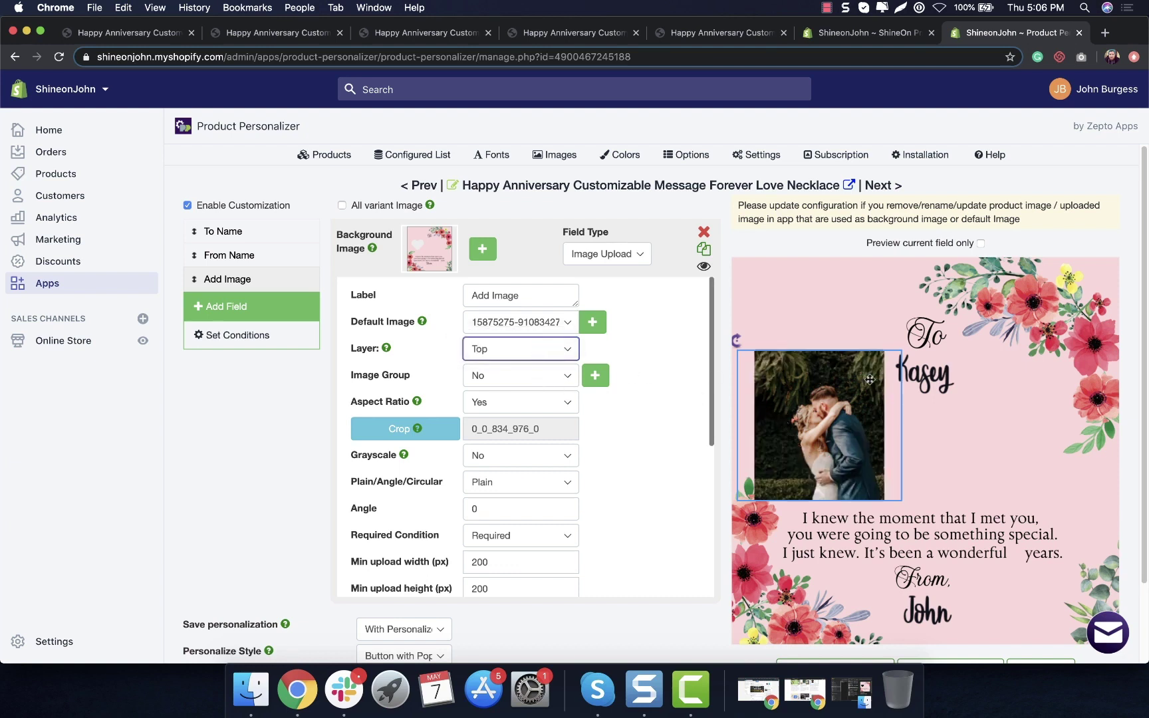
pyautogui.click(564, 354)
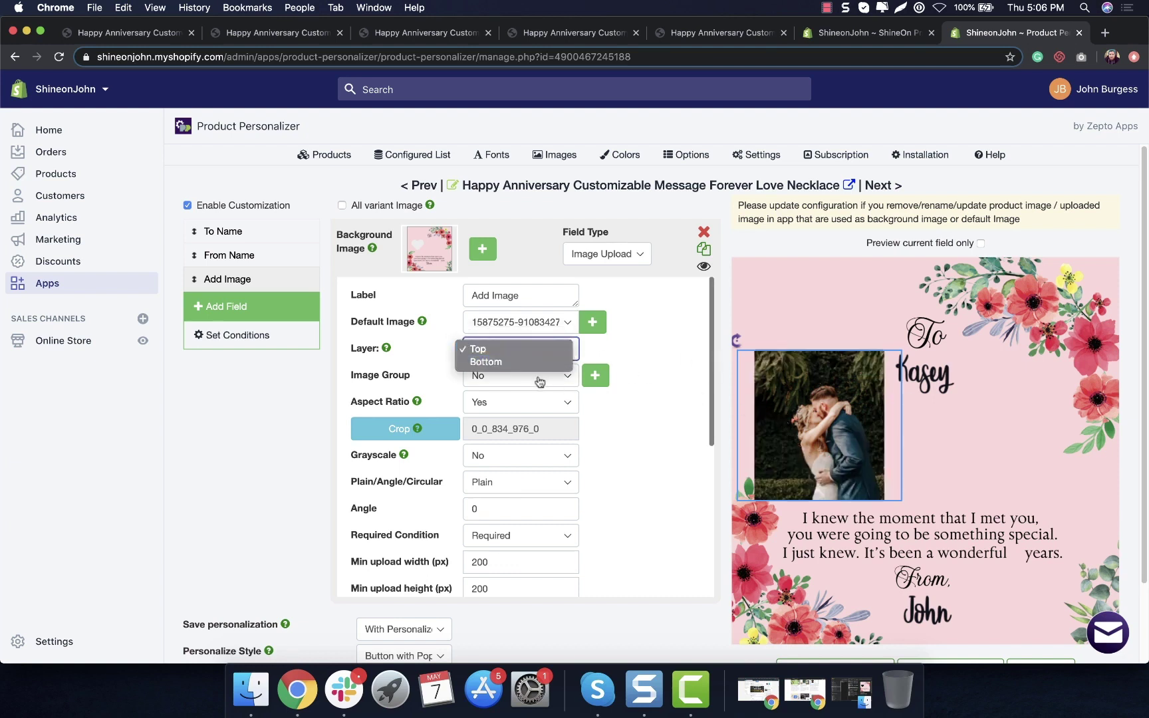
pyautogui.click(537, 363)
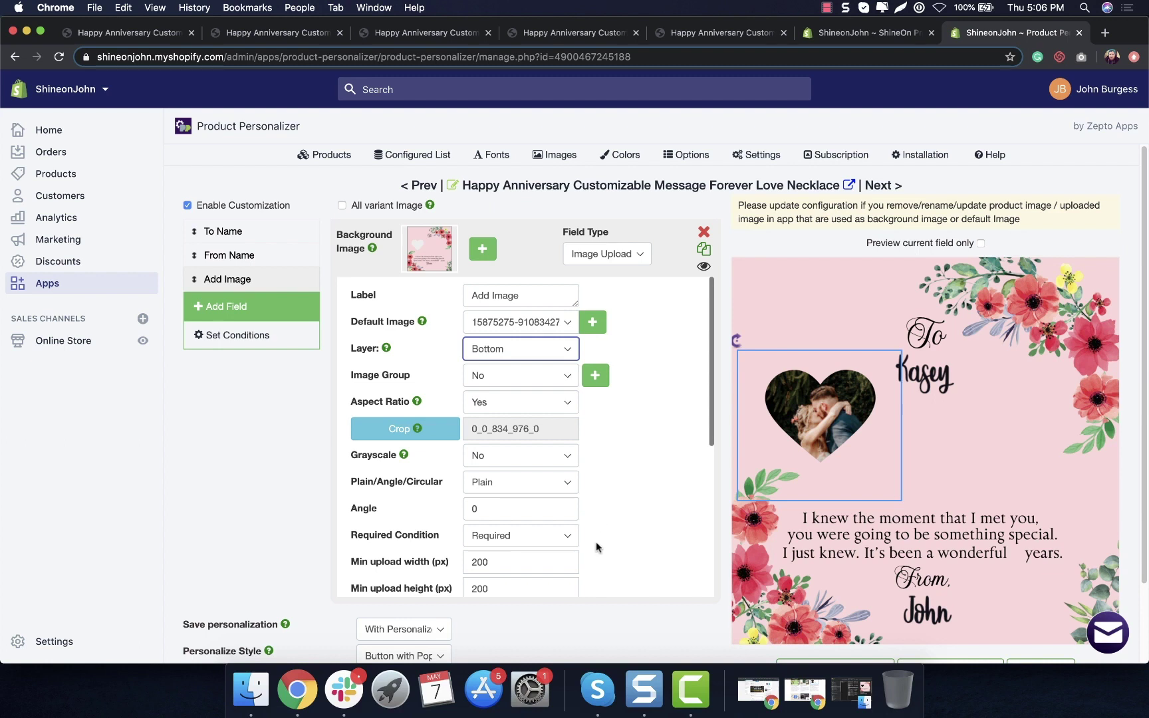
pyautogui.click(945, 370)
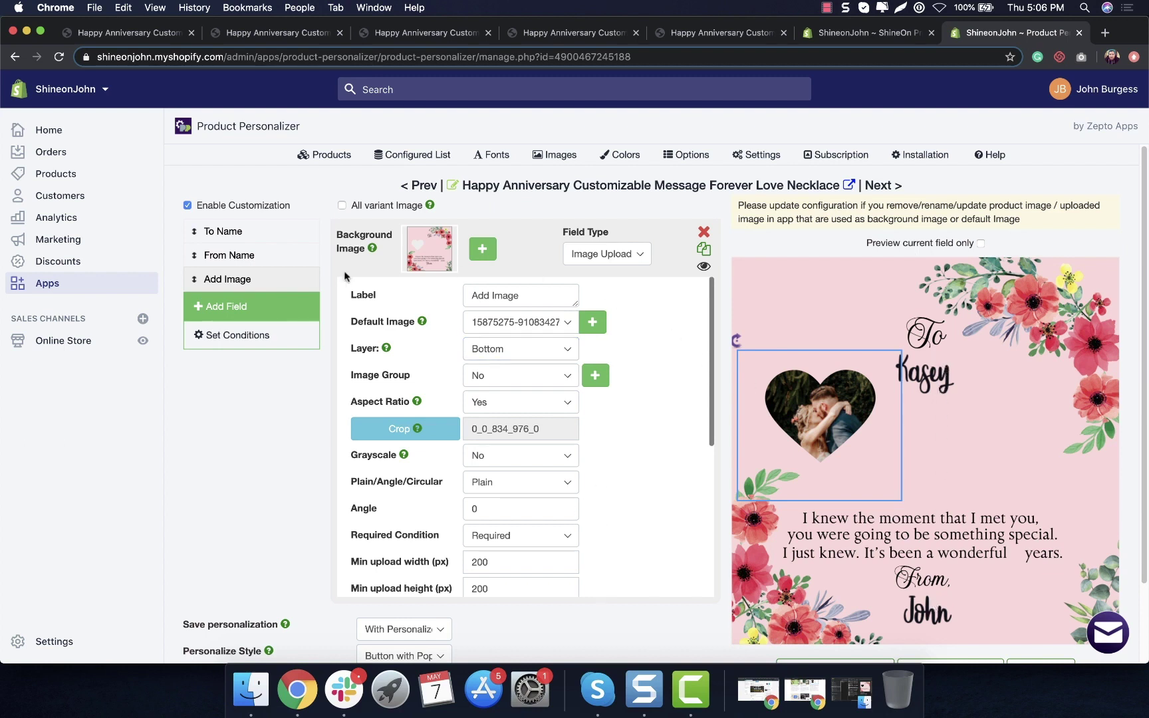
# Review the From Name and To Name settings and browse the Add Field type list without adding one.
pyautogui.click(246, 256)
pyautogui.click(244, 233)
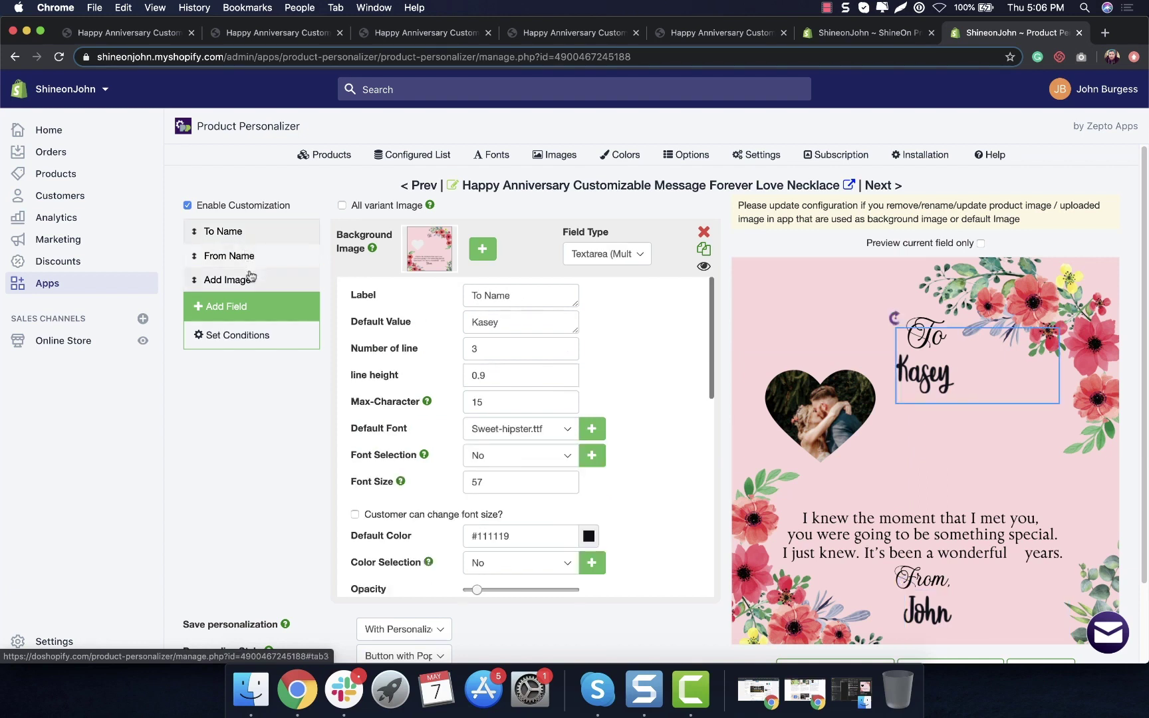
pyautogui.click(208, 310)
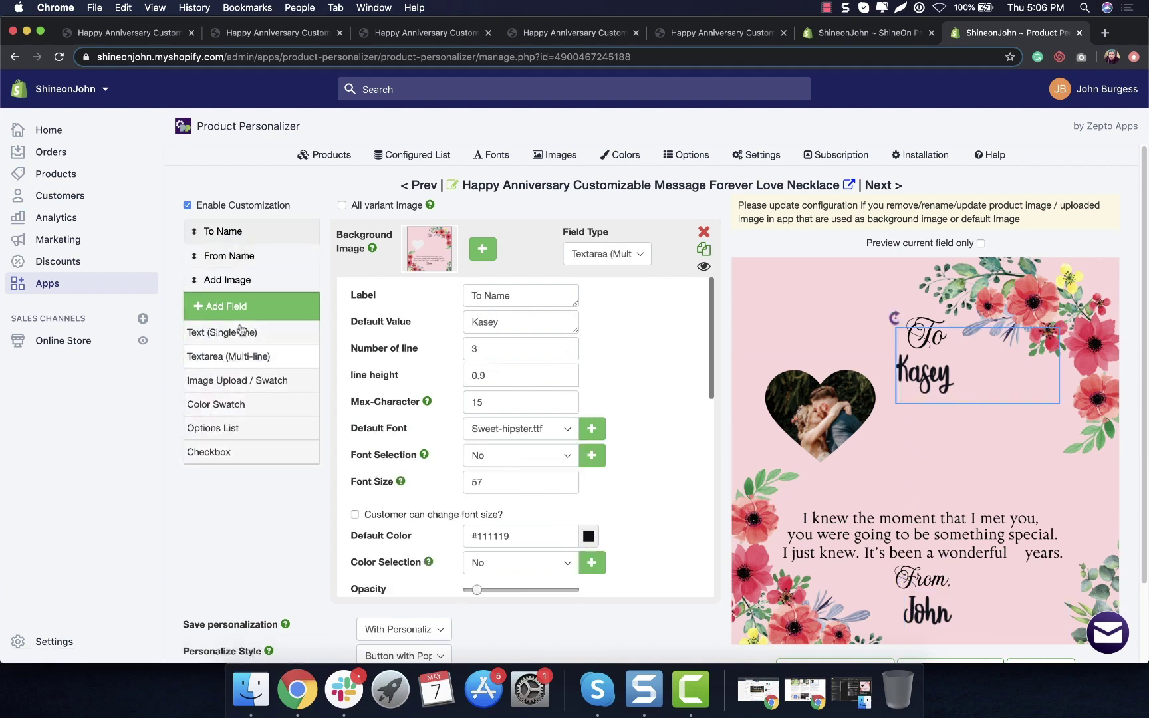
pyautogui.click(244, 510)
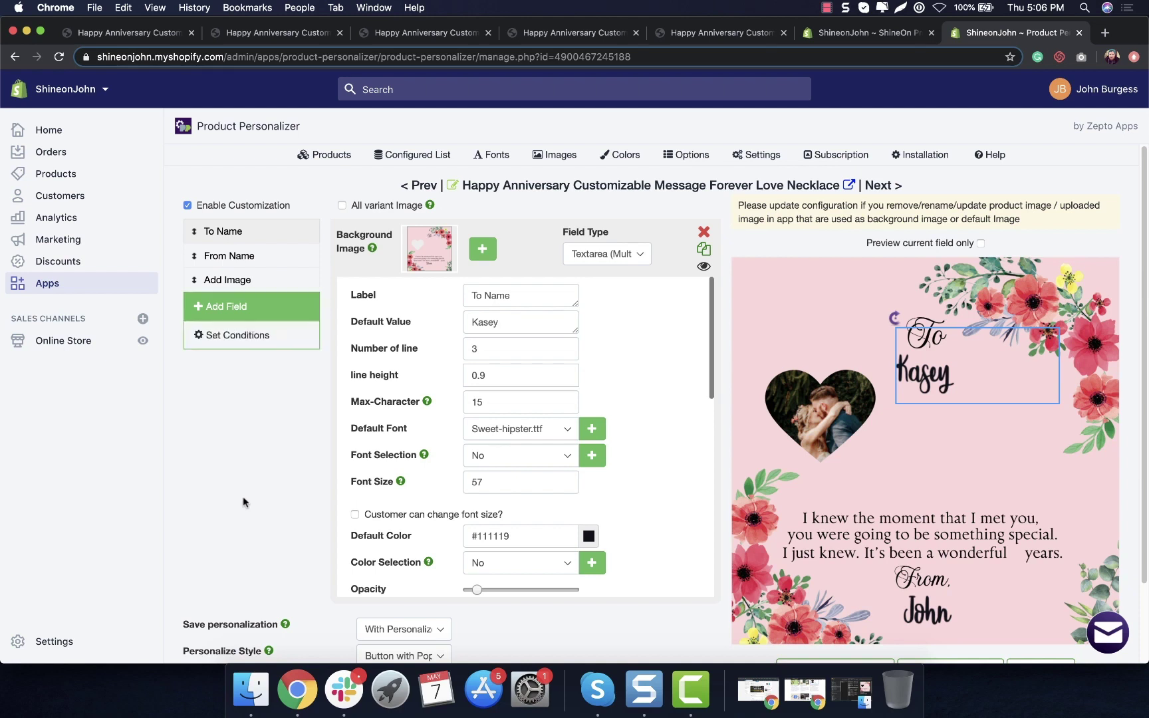
pyautogui.rightClick(896, 108)
# Return to the Forever Love storefront page and browse its gallery: gold necklace, hands holding box, flat card photo.
pyautogui.click(839, 111)
pyautogui.click(709, 34)
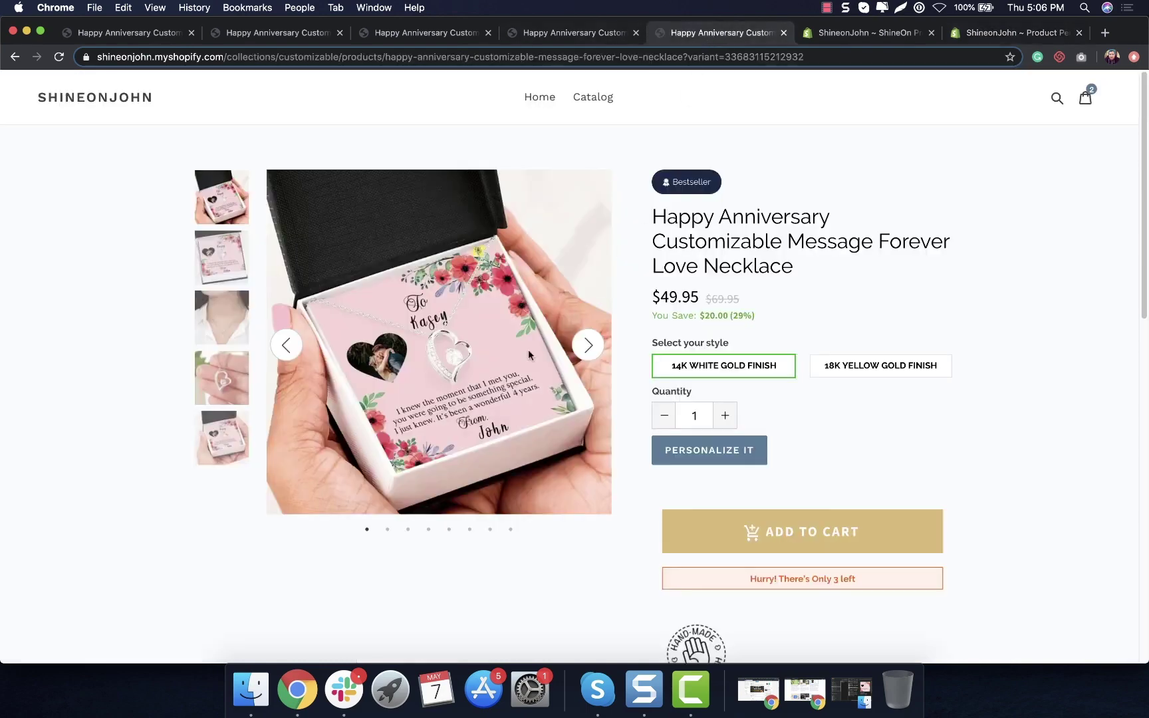
pyautogui.click(223, 288)
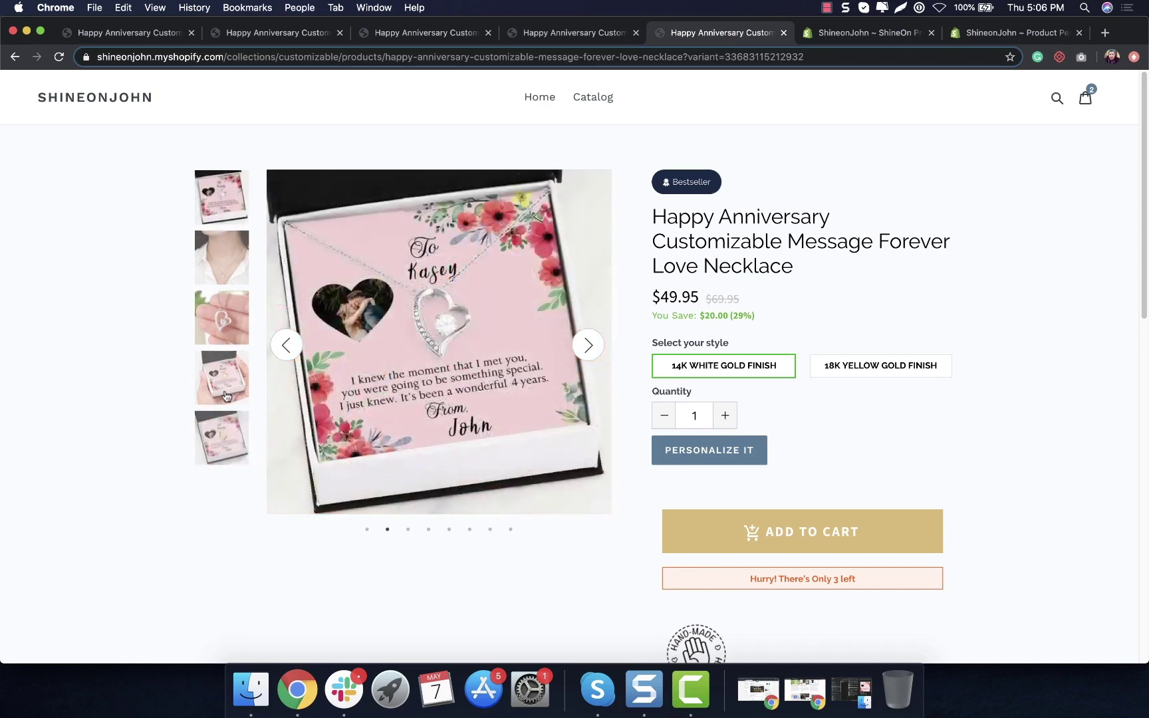
pyautogui.click(226, 392)
pyautogui.click(219, 258)
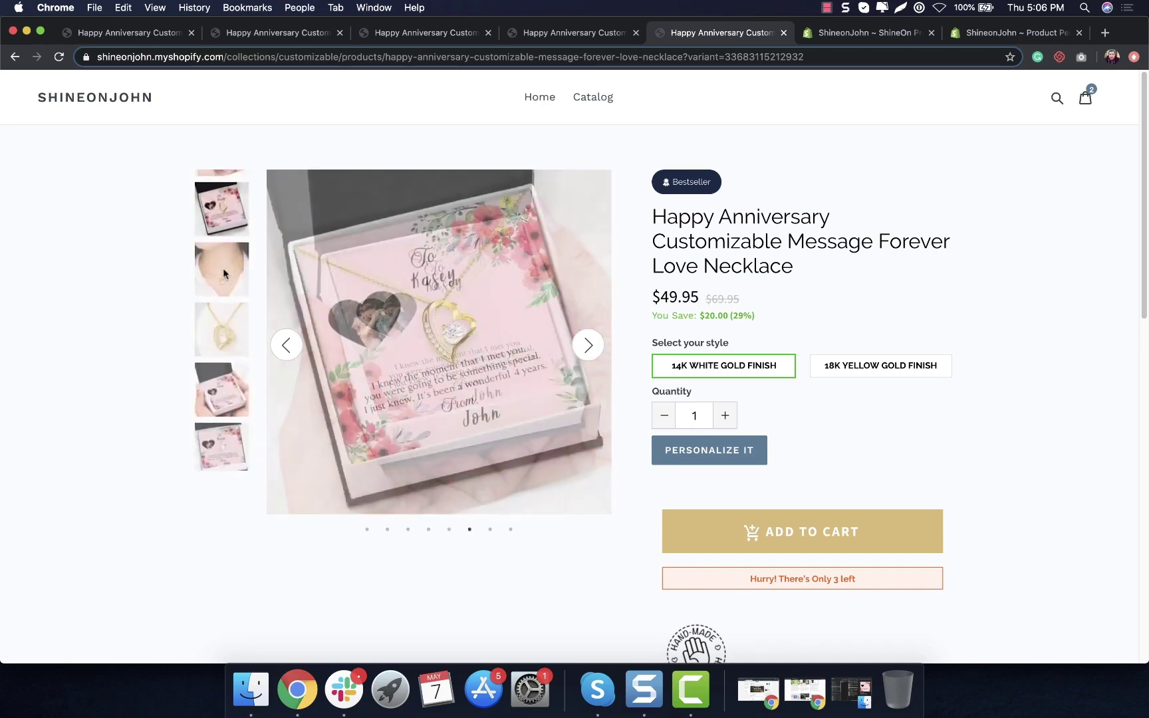
pyautogui.click(218, 359)
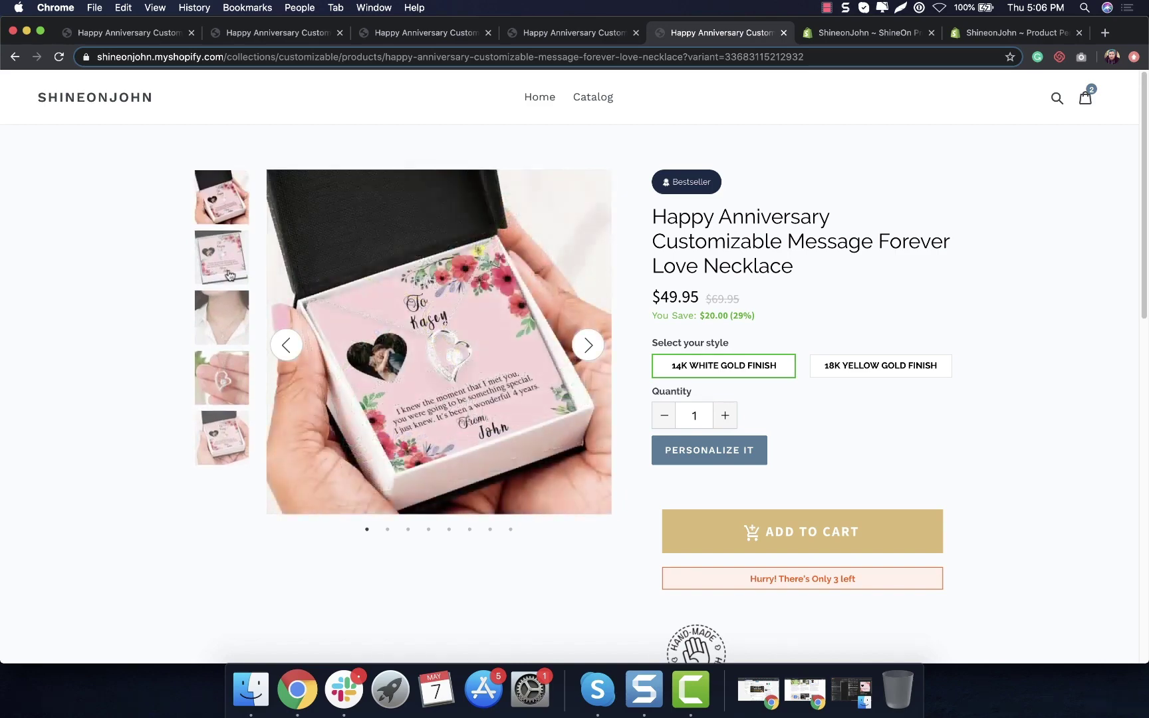
pyautogui.click(228, 275)
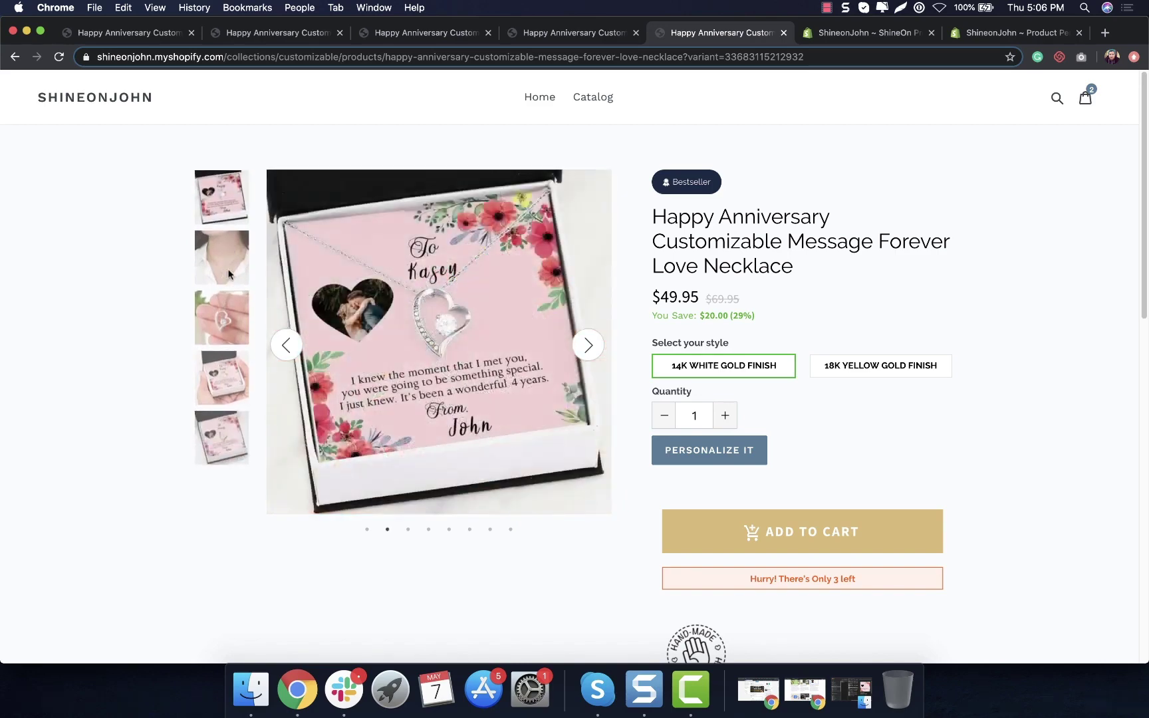